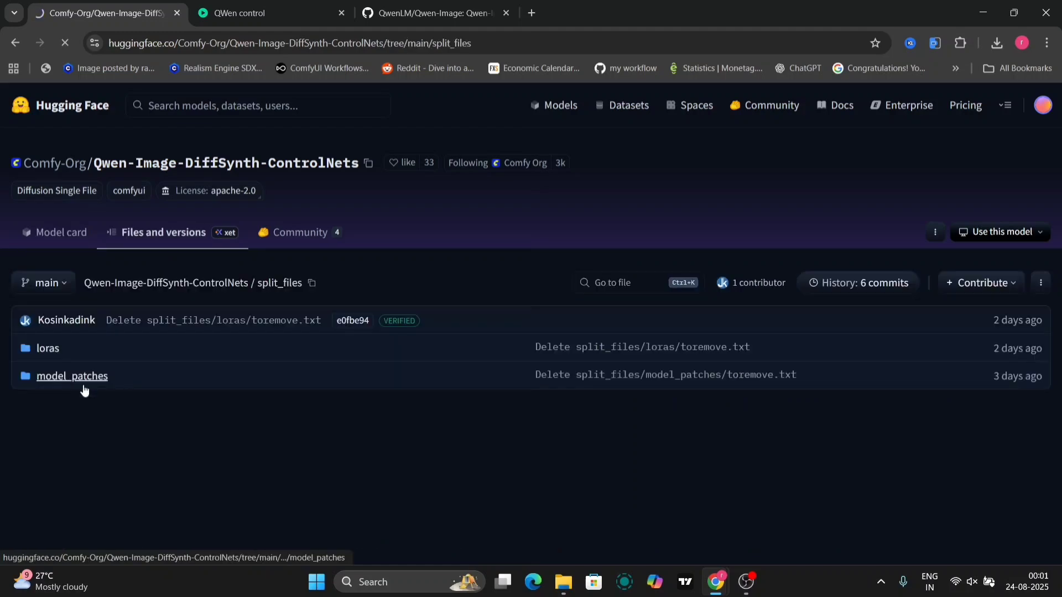
Check the model_patches, checkpoints and controlnet folders of the ComfyUI models directory.
left_click(78, 376)
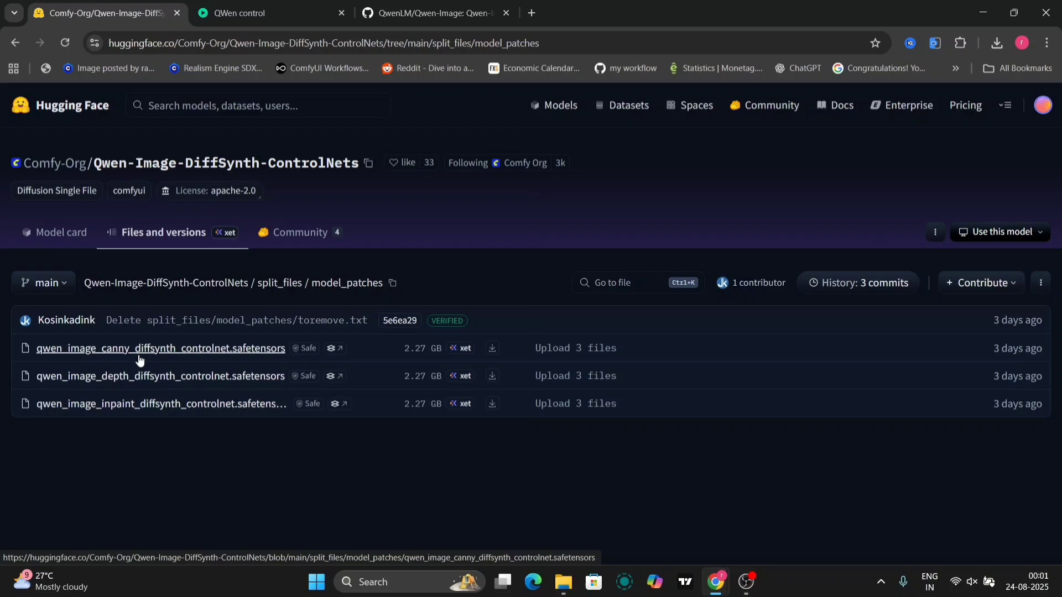
left_click(57, 229)
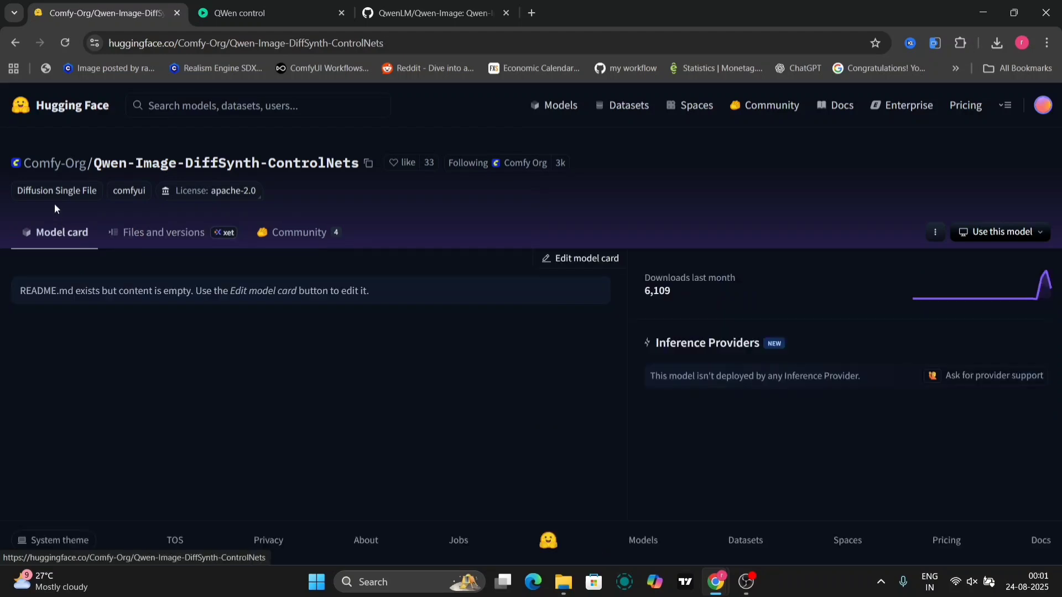
left_click(563, 582)
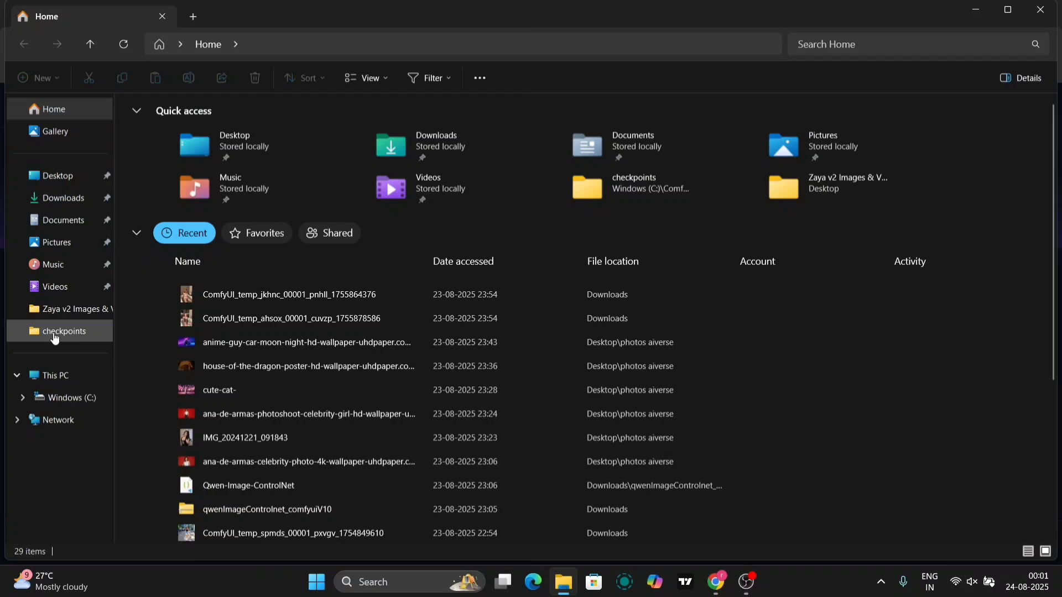
left_click(70, 334)
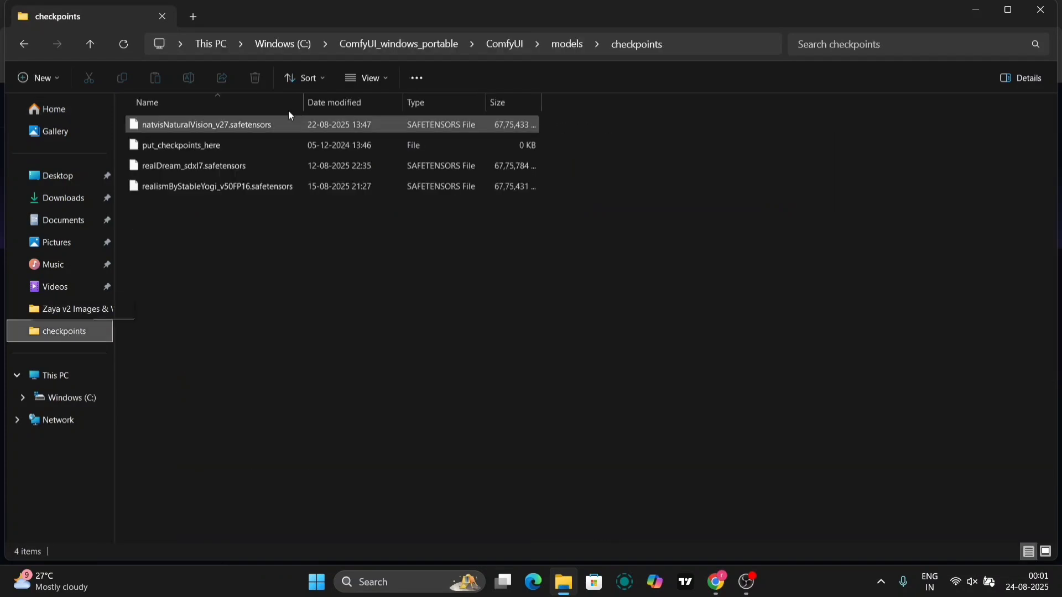
left_click(498, 46)
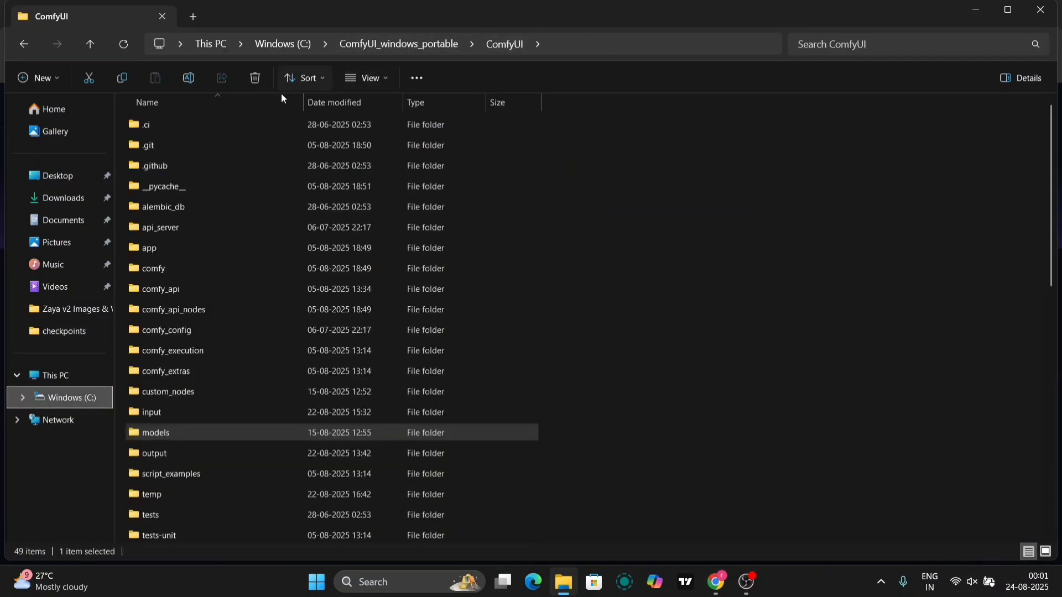
double_click(210, 432)
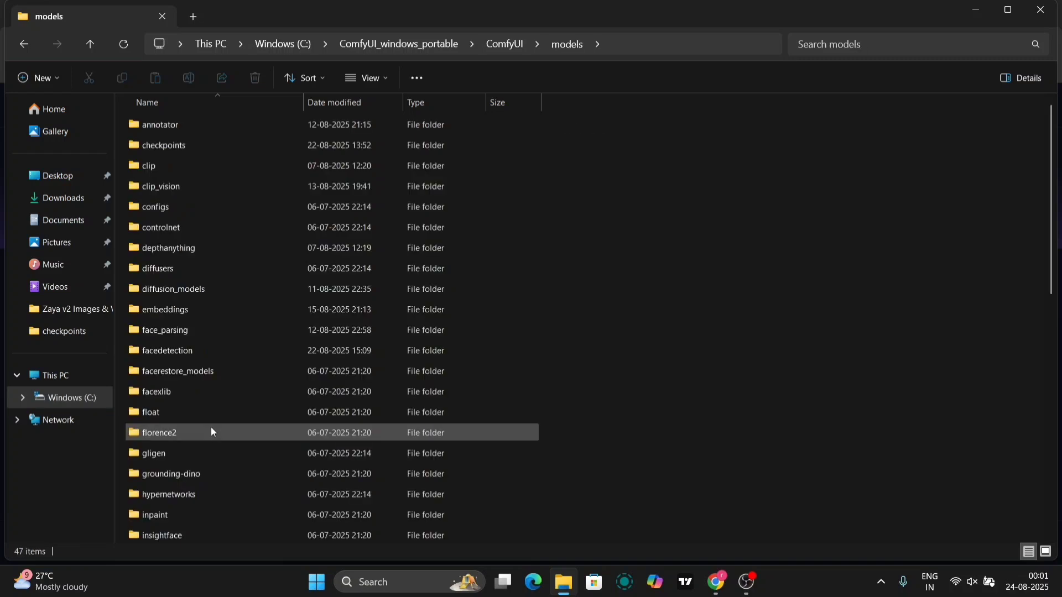
double_click(197, 223)
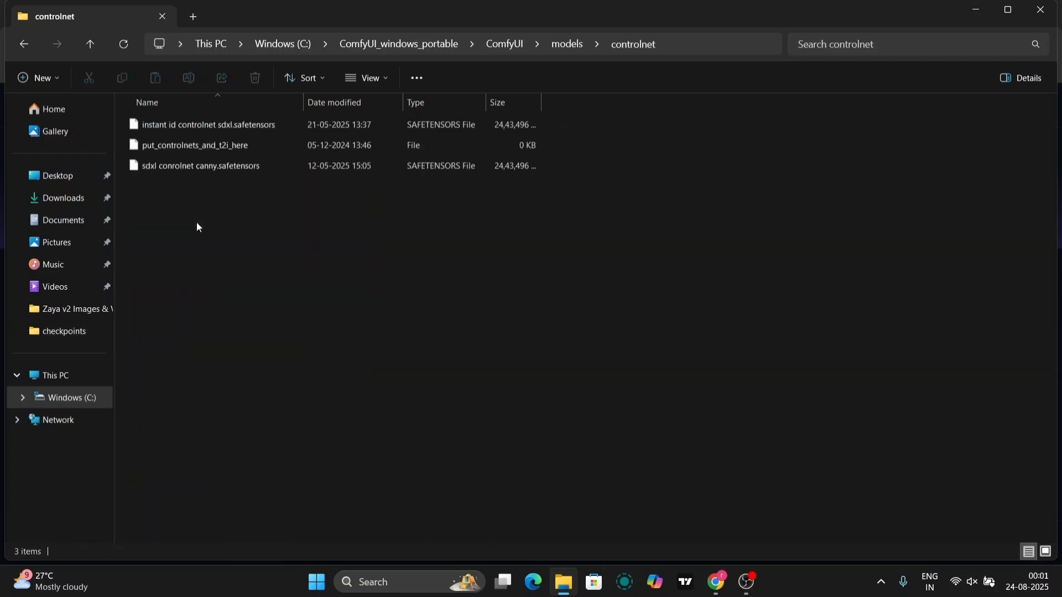
left_click(23, 44)
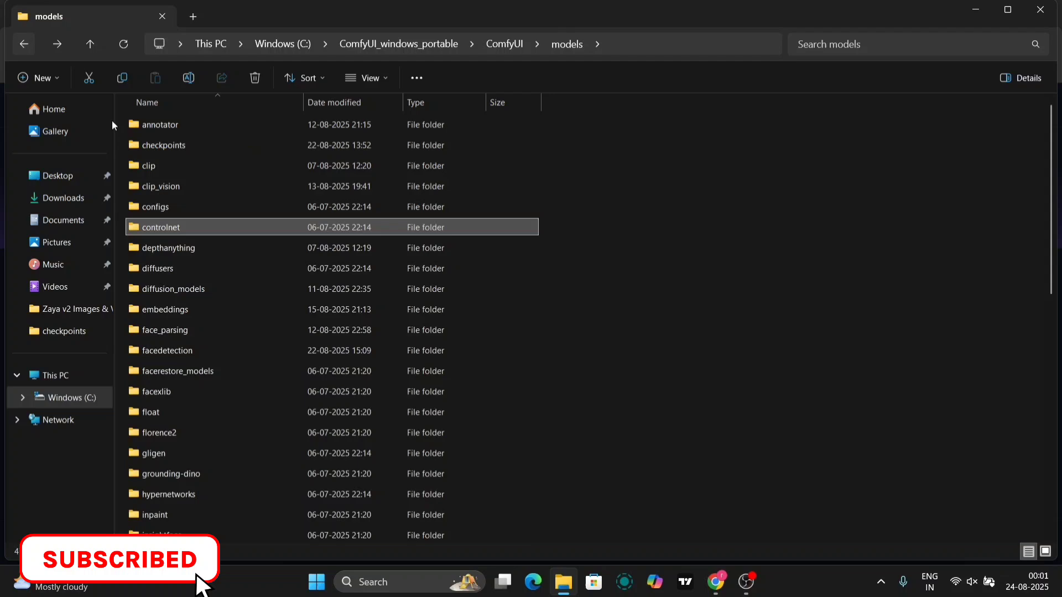
left_click(1054, 9)
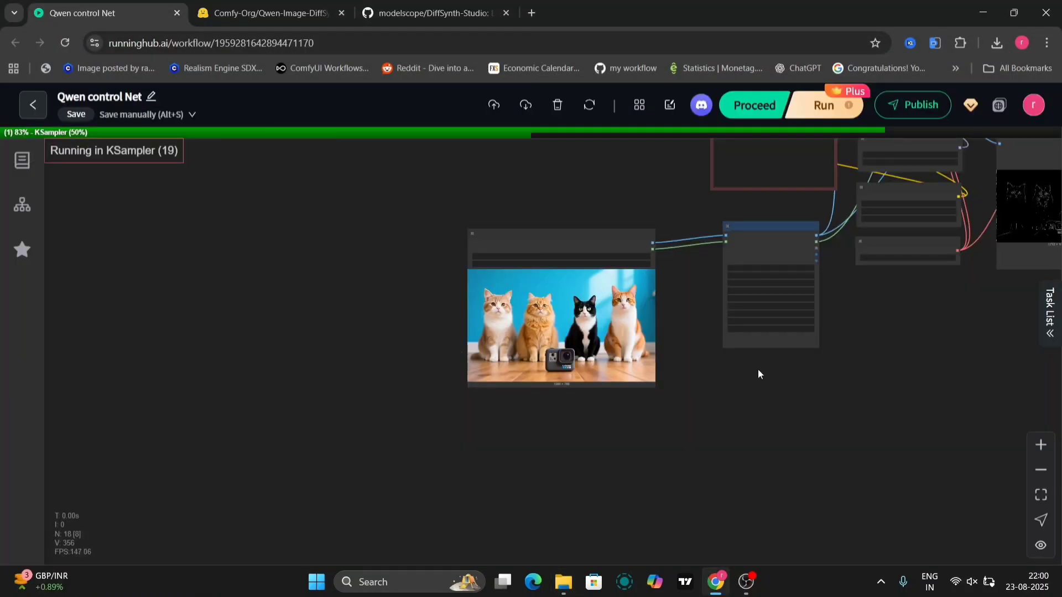
Move the Load VAE and Load CLIP nodes slightly lower on the canvas.
left_click_drag(757, 374, 540, 417)
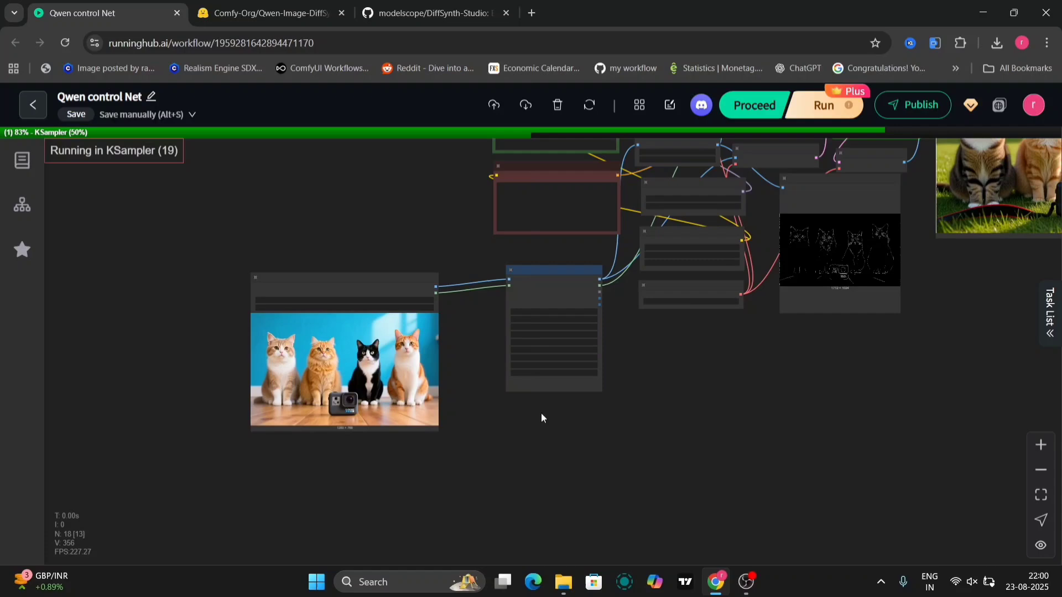
scroll(608, 328, "up", 5)
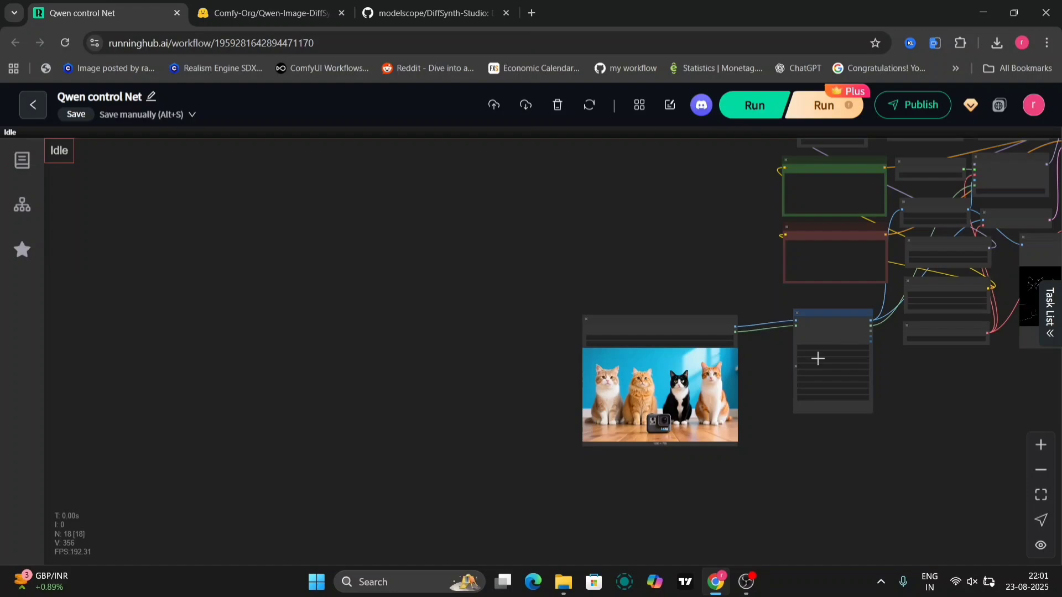
scroll(858, 310, "up", 8)
left_click_drag(964, 414, 500, 434)
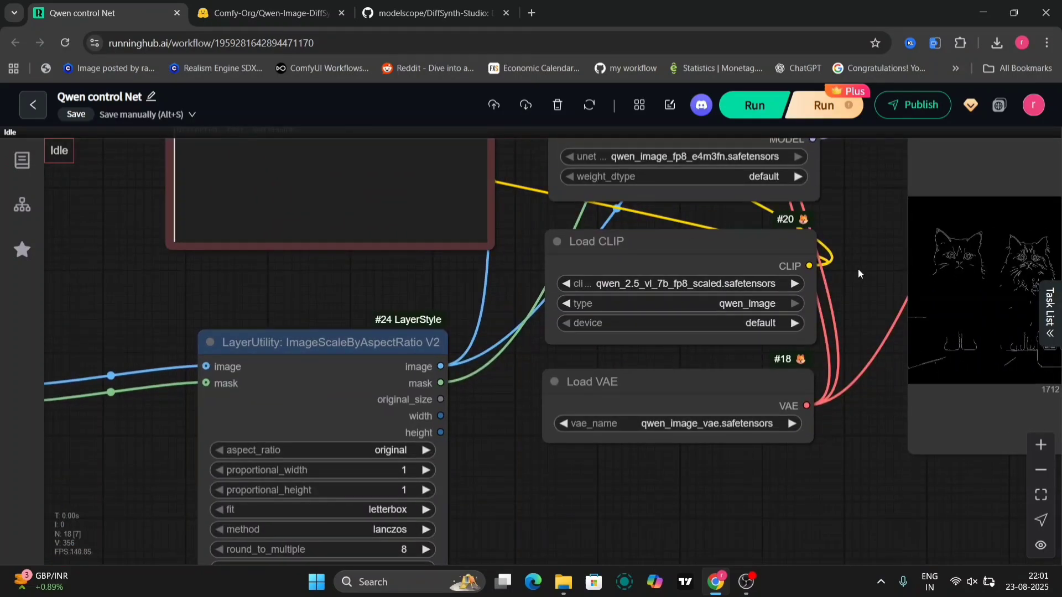
left_click_drag(861, 257, 858, 327)
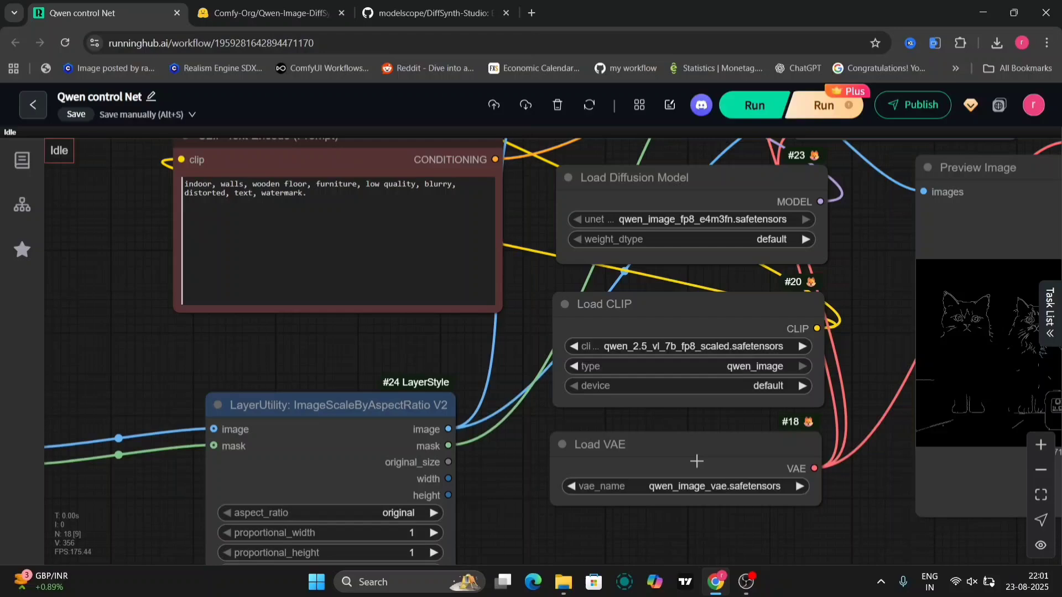
left_click_drag(696, 462, 707, 495)
left_click_drag(724, 323, 723, 372)
scroll(719, 357, "up", 5)
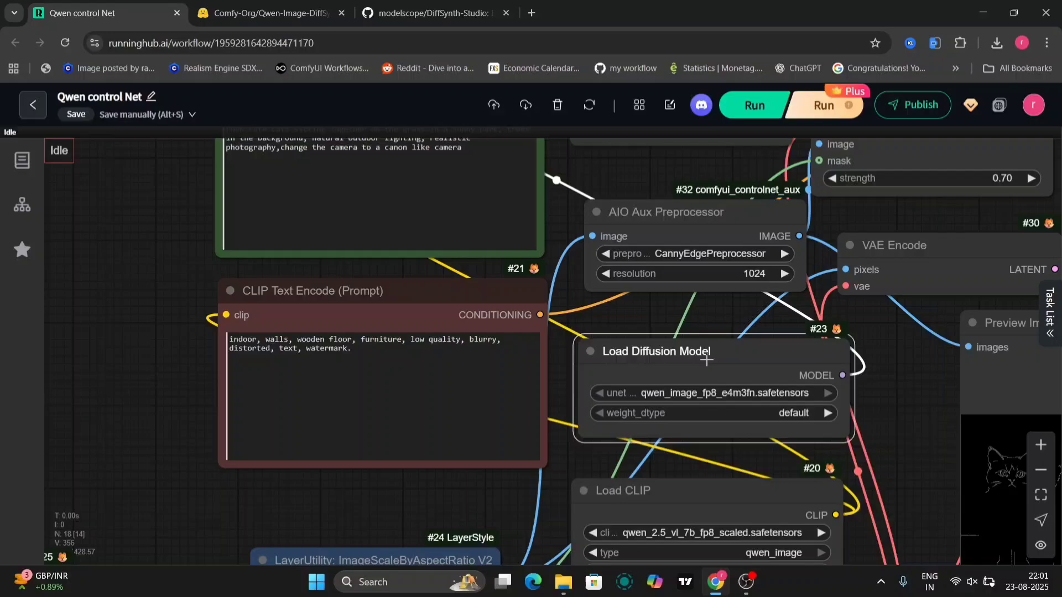
Make the AIO Aux Preprocessor node slightly taller.
left_click_drag(897, 381, 924, 553)
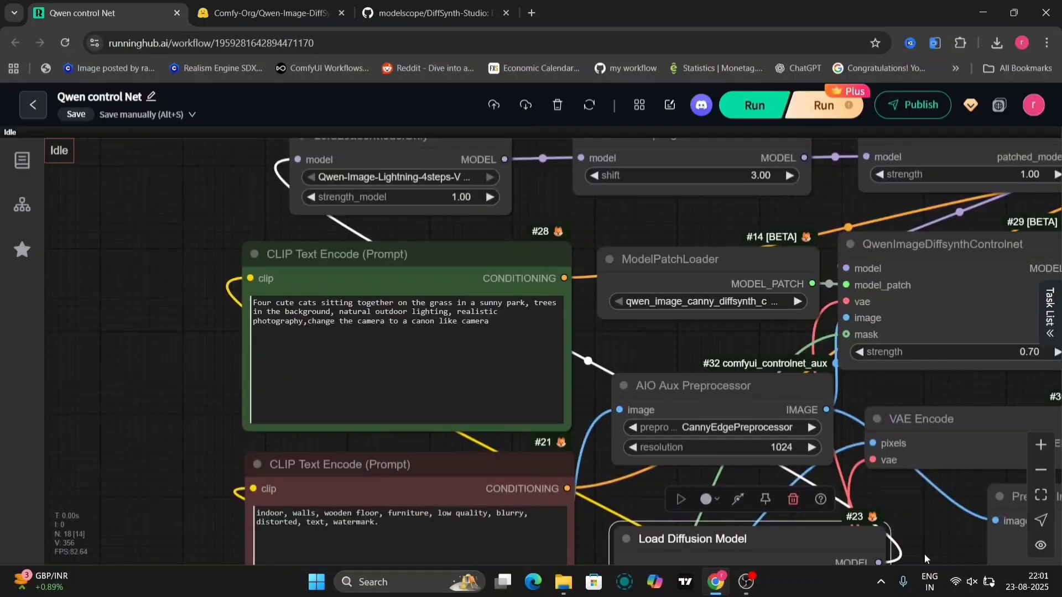
left_click(741, 416)
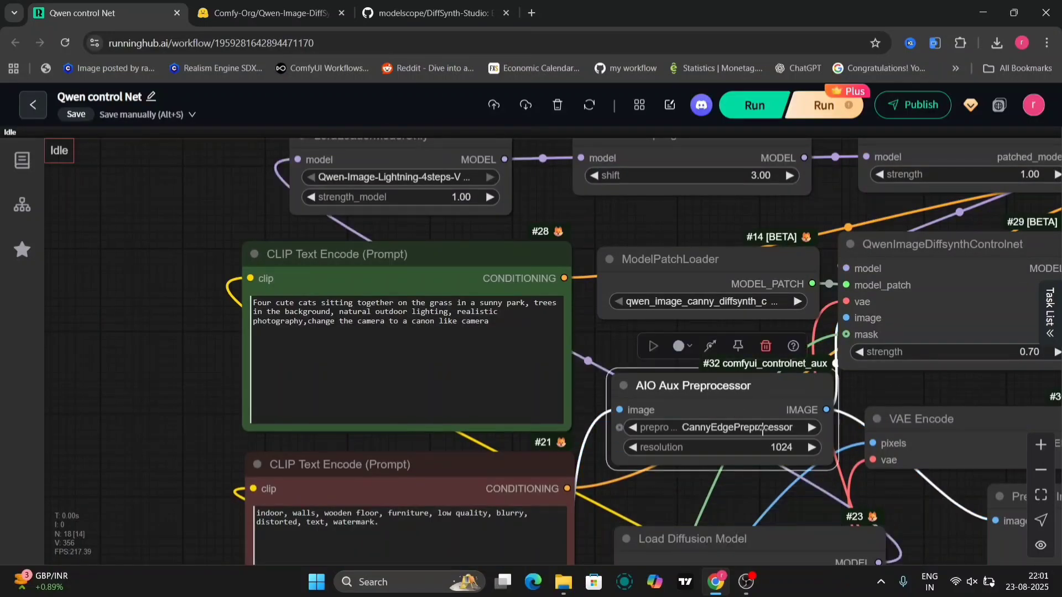
left_click_drag(832, 463, 832, 473)
Reposition and enlarge ModelPatchLoader on qwen_image_canny_diffsynth_controlnet, then nudge LoraLoaderModelOnly.
left_click_drag(707, 260, 680, 219)
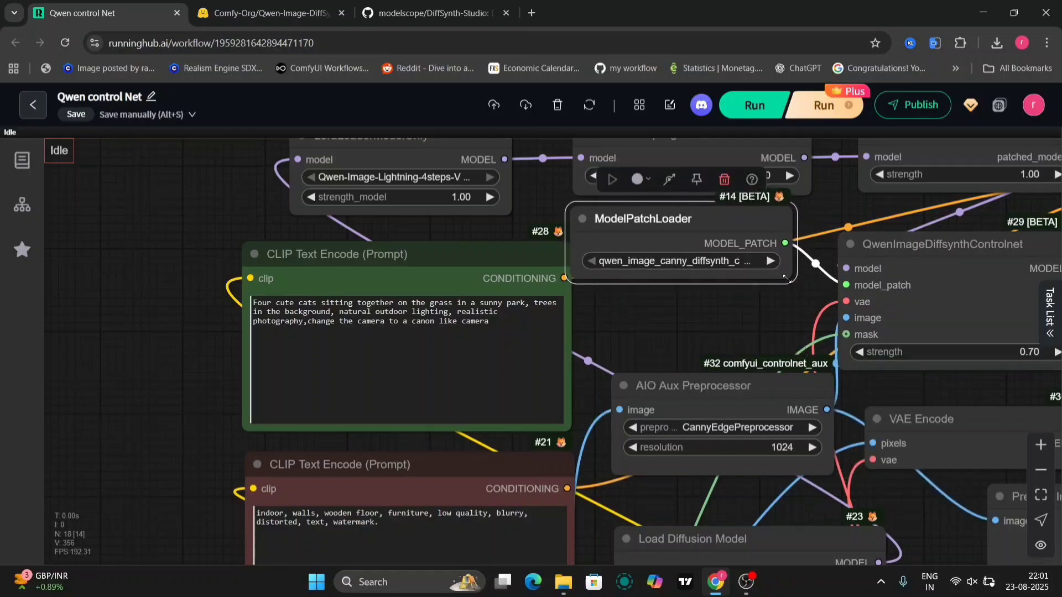
left_click_drag(786, 279, 797, 303)
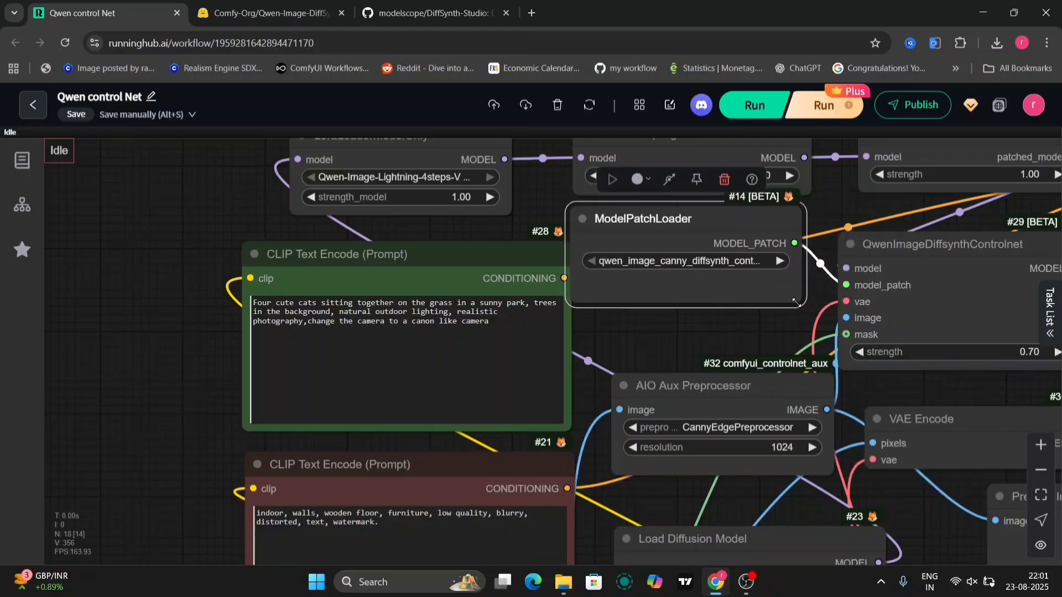
left_click(710, 271)
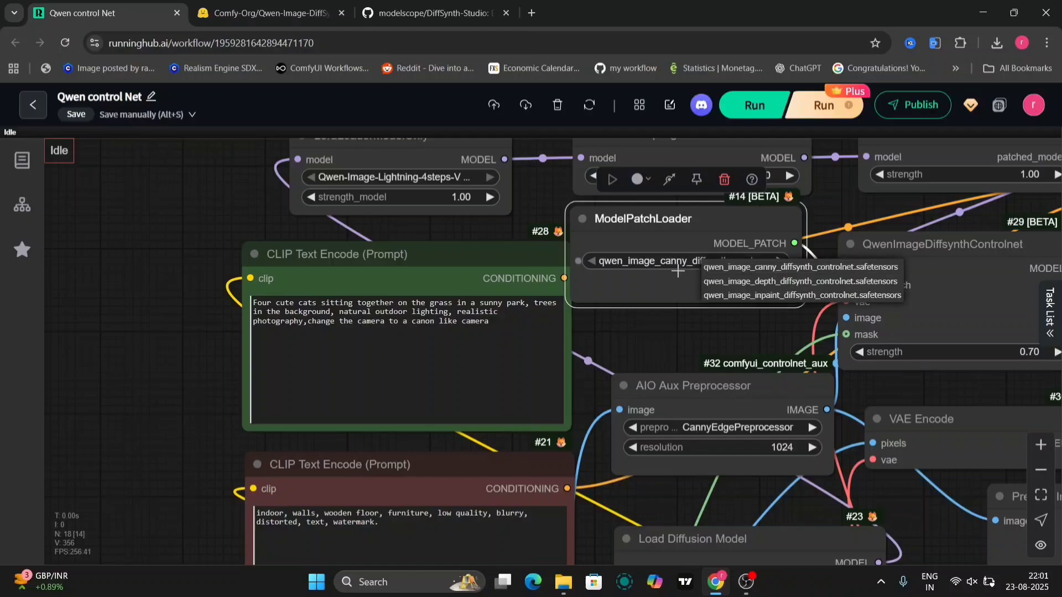
left_click(741, 323)
left_click_drag(747, 299, 776, 349)
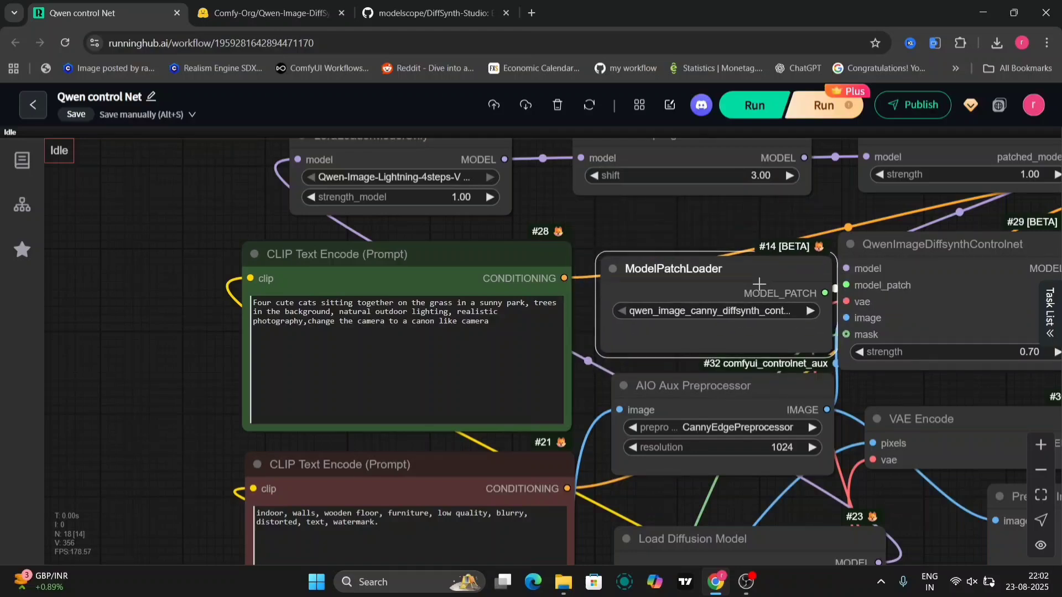
left_click_drag(557, 217, 539, 292)
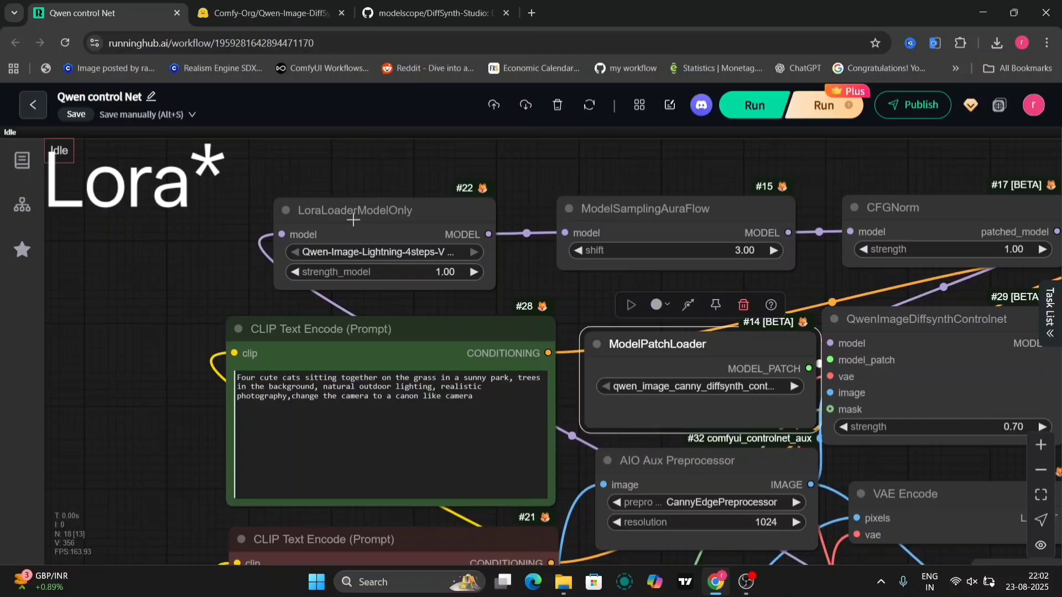
mouse_move(353, 220)
left_mouse_down()
mouse_move(440, 186)
mouse_move(358, 213)
left_mouse_up()
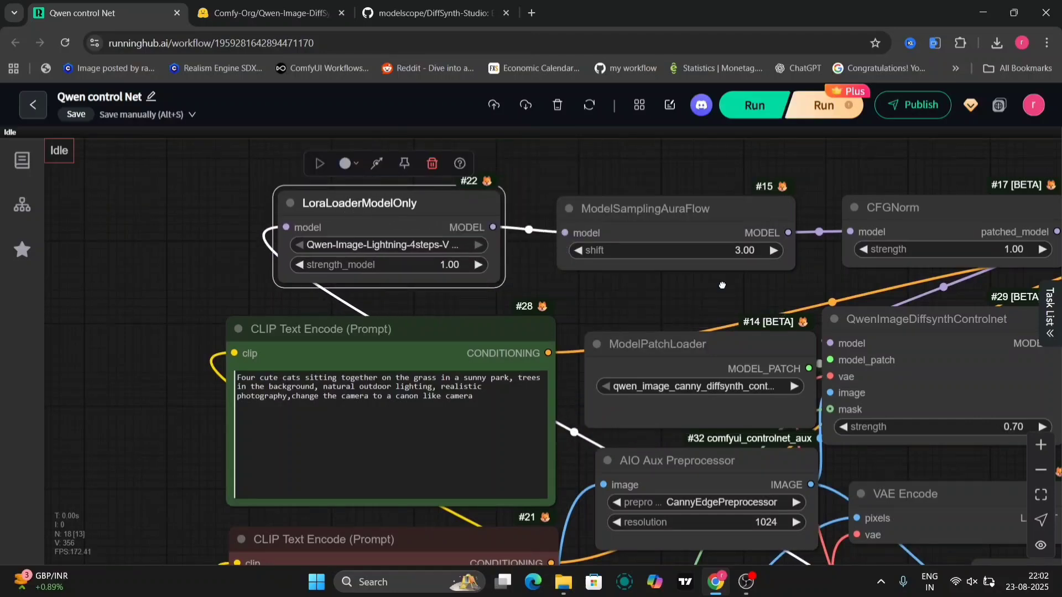
left_click_drag(722, 285, 433, 262)
left_click_drag(584, 256, 476, 190)
left_click_drag(458, 235, 487, 251)
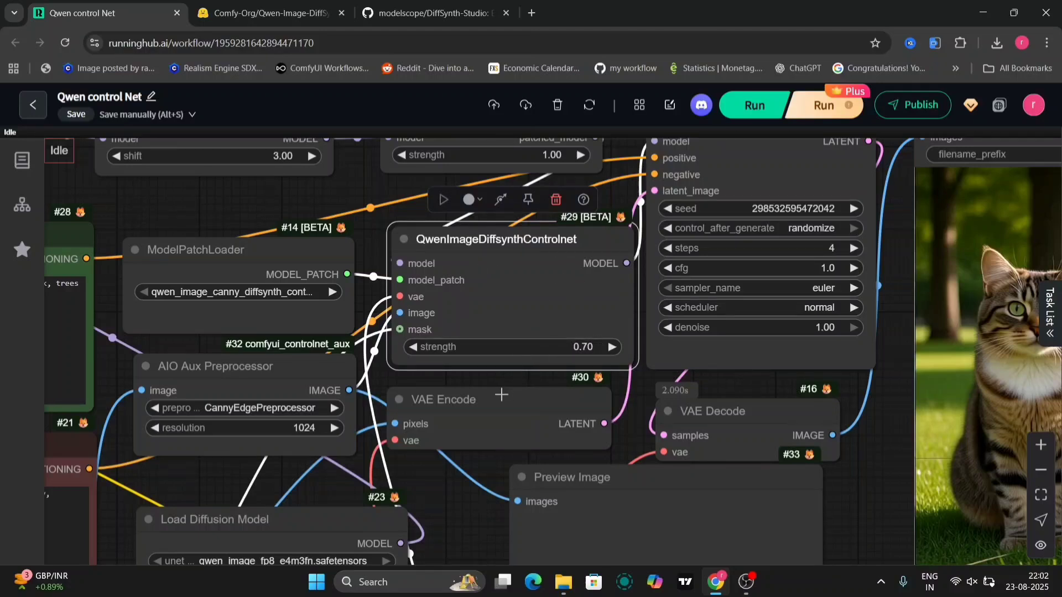
left_click_drag(501, 395, 514, 396)
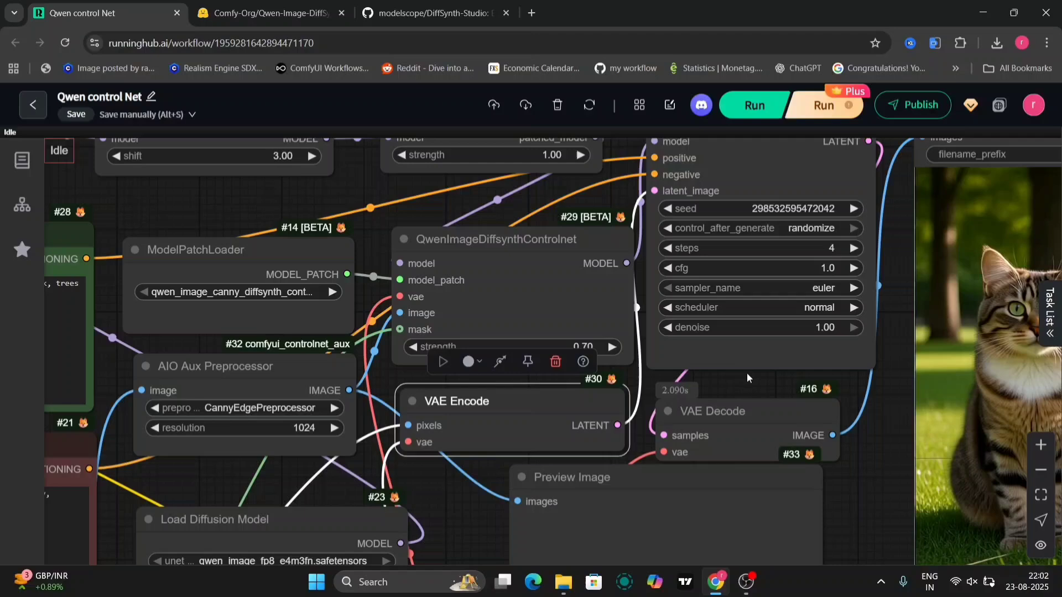
scroll(747, 378, "up", 1)
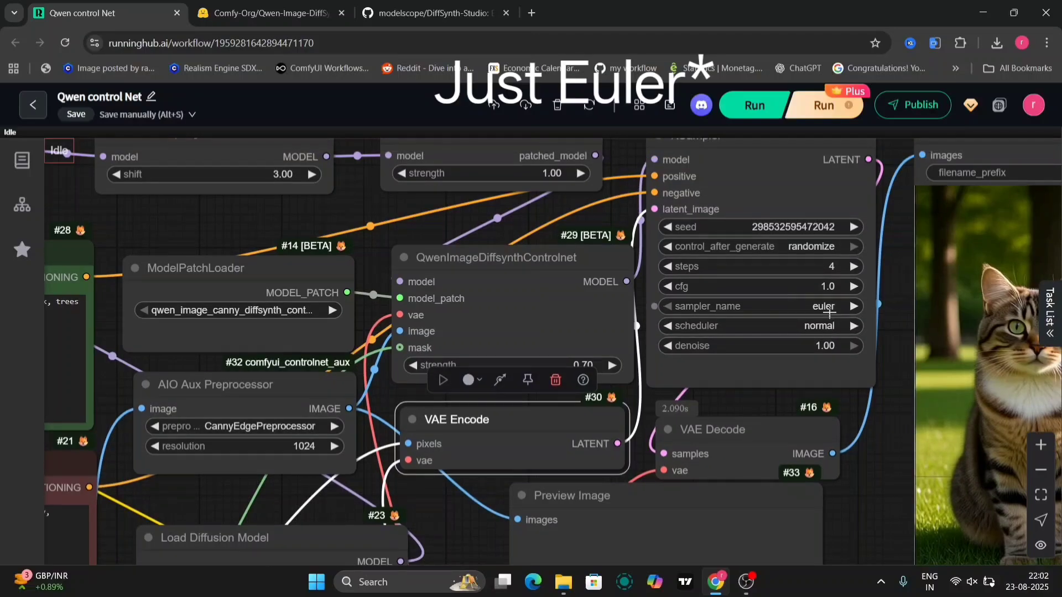
left_click_drag(776, 387, 885, 131)
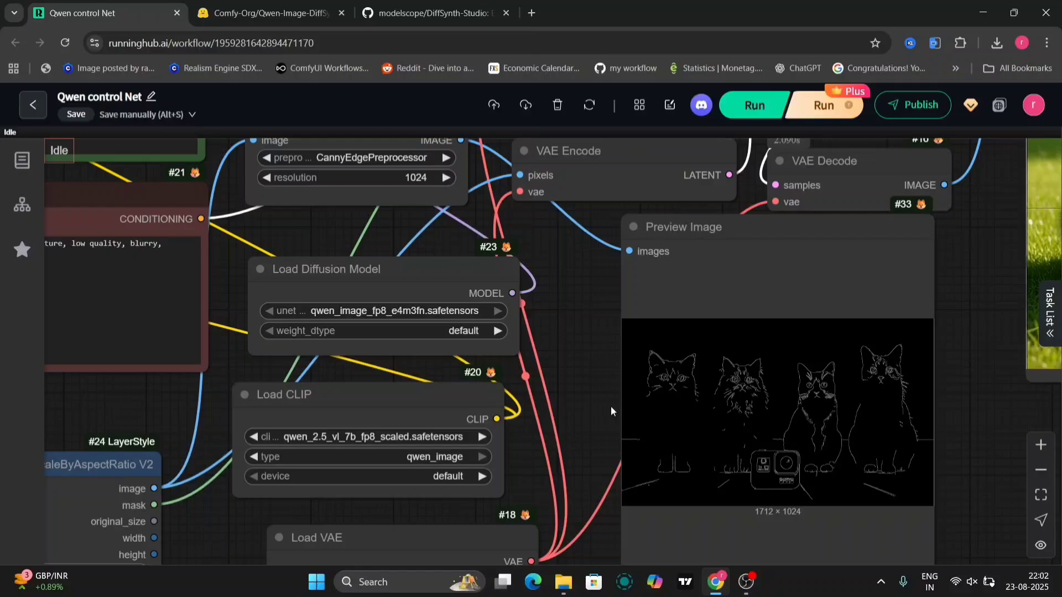
left_click_drag(553, 405, 407, 349)
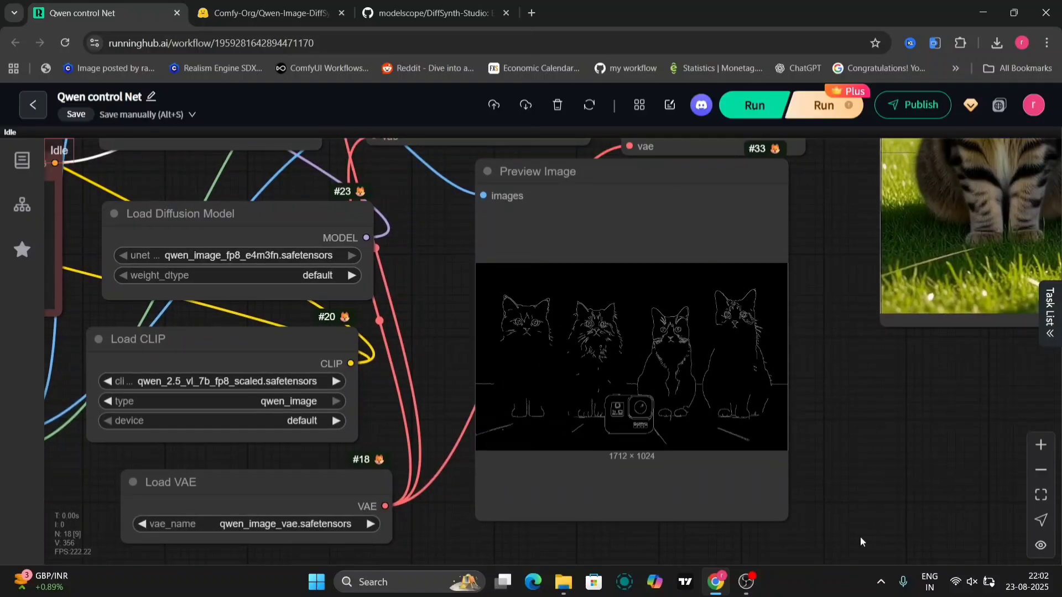
scroll(860, 536, "down", 5)
Pan and zoom across the workflow to inspect the generated cats and source image.
scroll(685, 509, "up", 2)
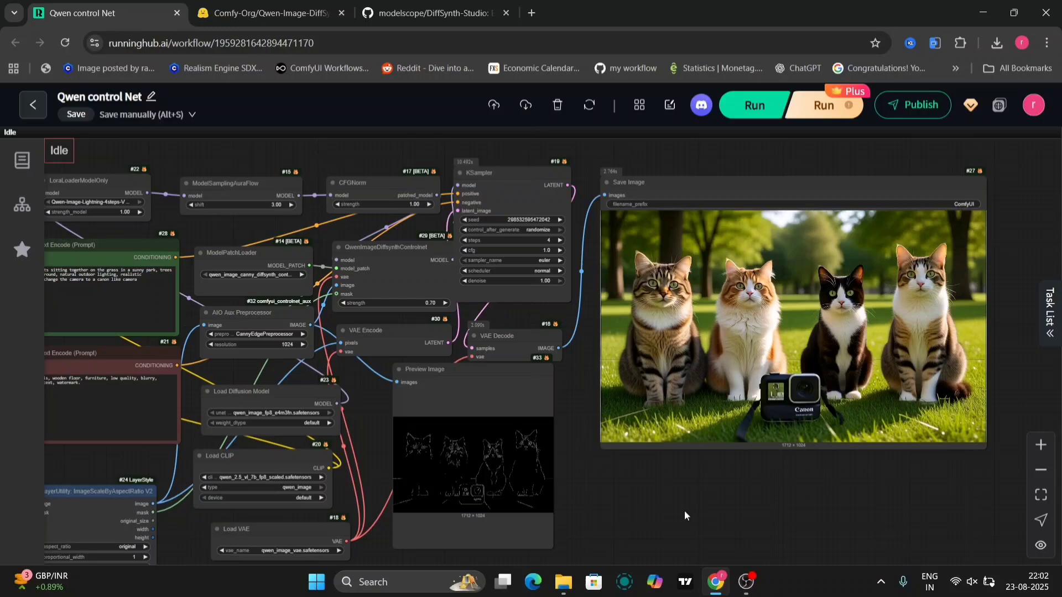
left_click_drag(207, 380, 440, 416)
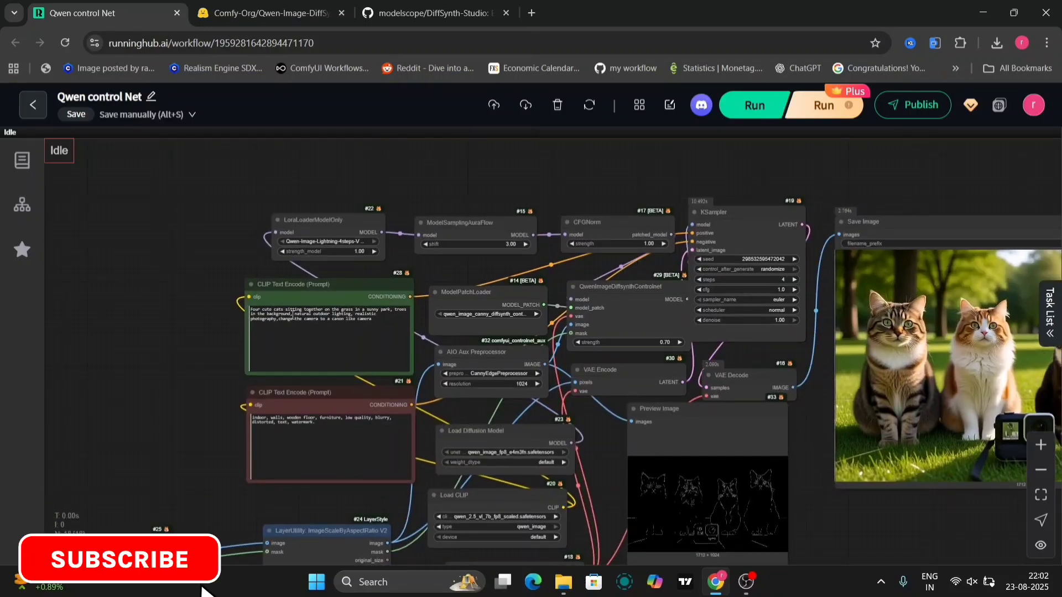
scroll(214, 316, "up", 6)
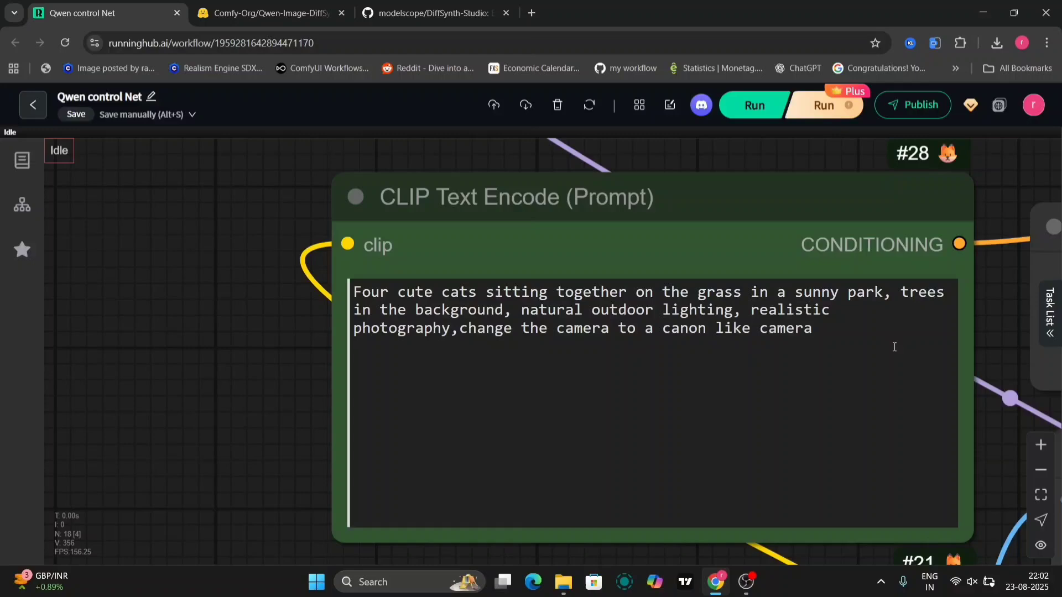
scroll(998, 437, "down", 5)
left_click_drag(998, 437, 298, 305)
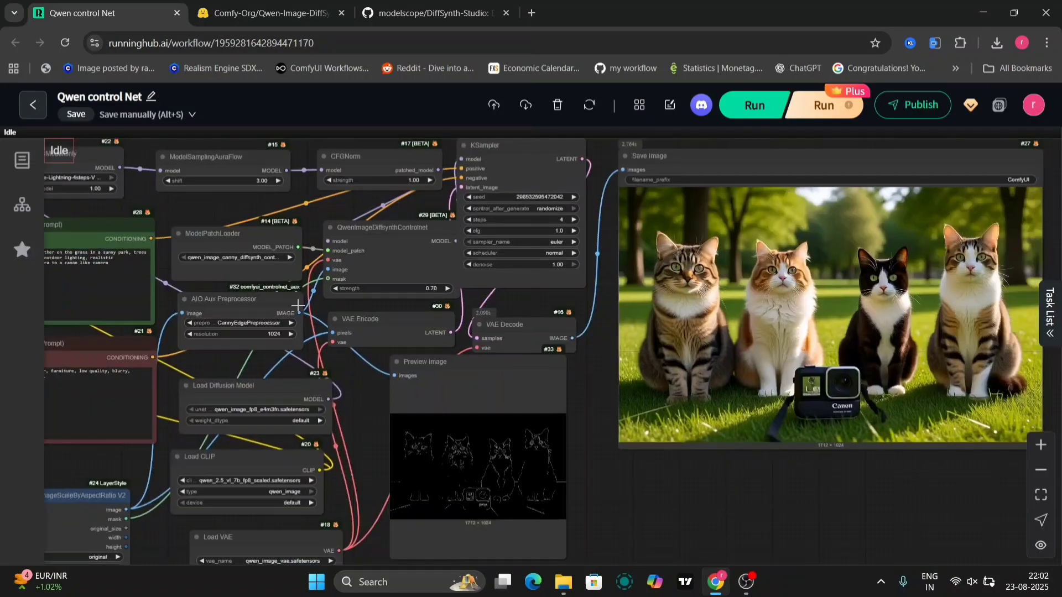
left_click_drag(753, 470, 517, 486)
scroll(629, 383, "up", 5)
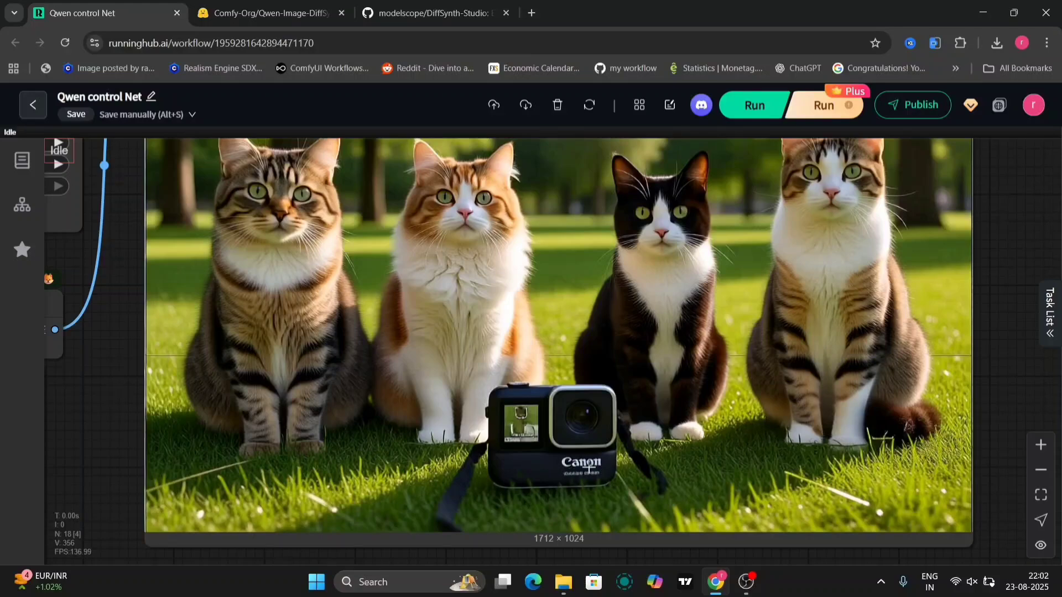
scroll(591, 468, "down", 3)
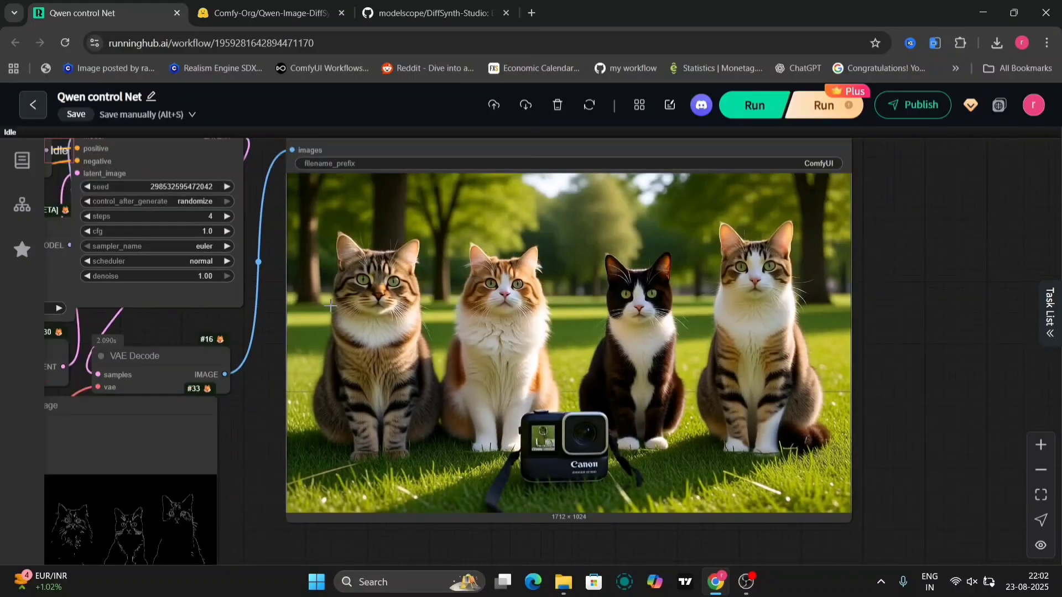
scroll(323, 459, "down", 5)
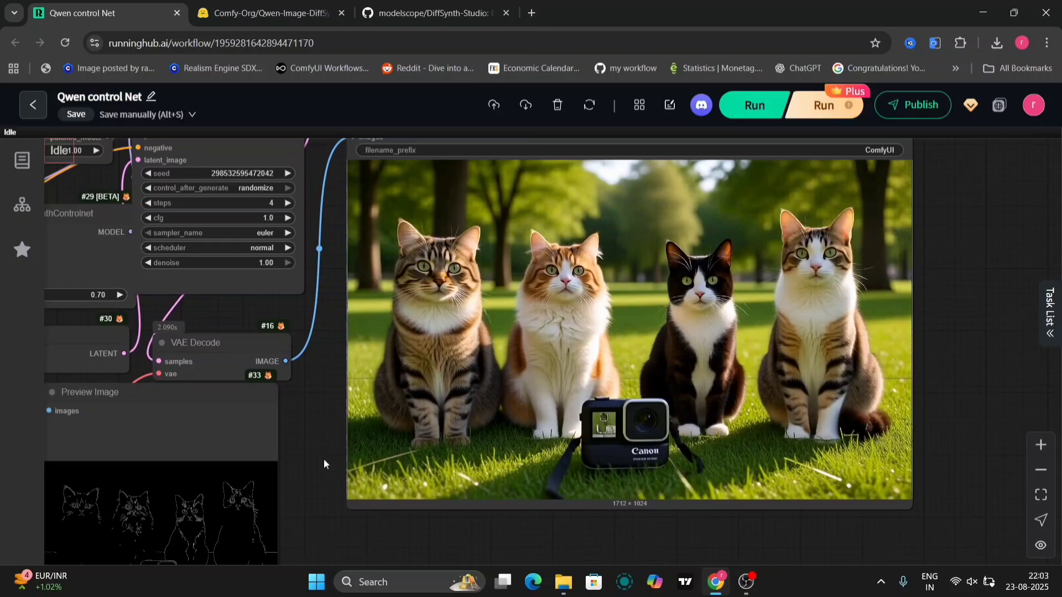
left_click_drag(323, 459, 695, 395)
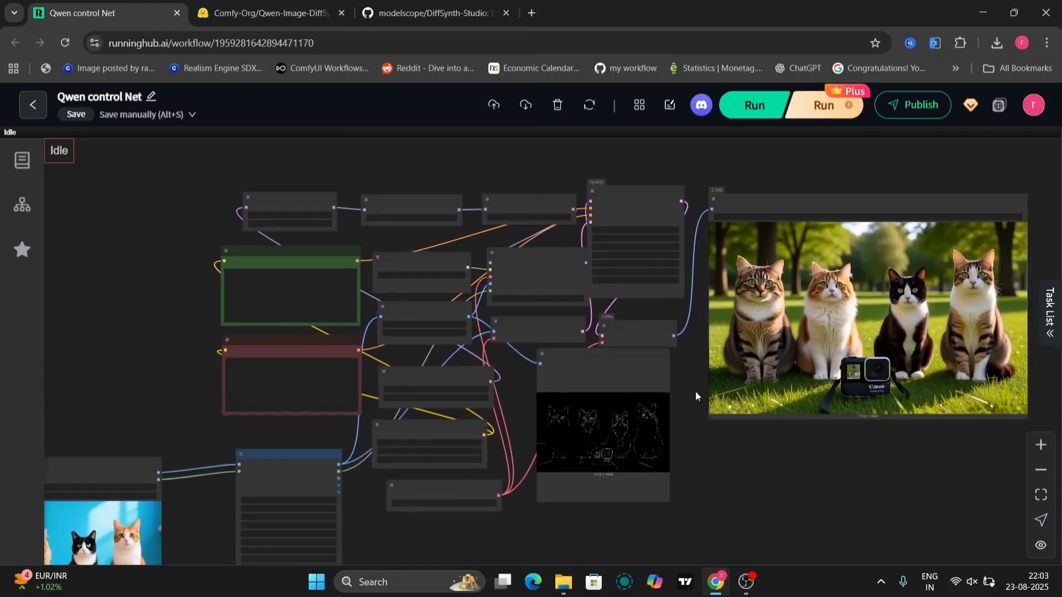
scroll(503, 374, "up", 3)
left_click_drag(503, 373, 549, 405)
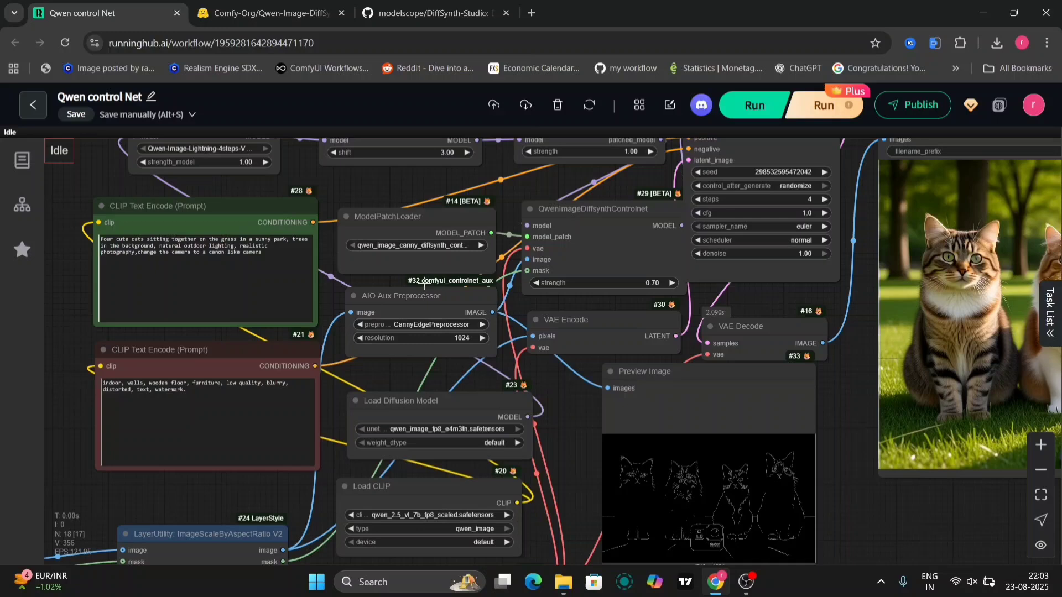
Switch ModelPatchLoader to qwen_image_depth_diffsynth_controlnet and the preprocessor to DepthAnythingV2Preprocessor.
left_click(408, 247)
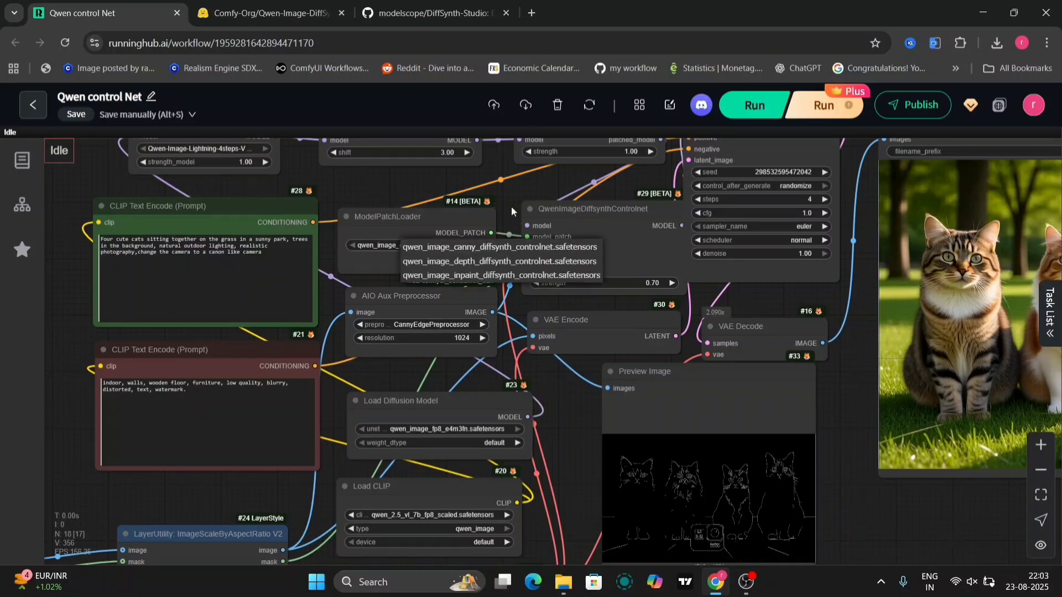
left_click(511, 264)
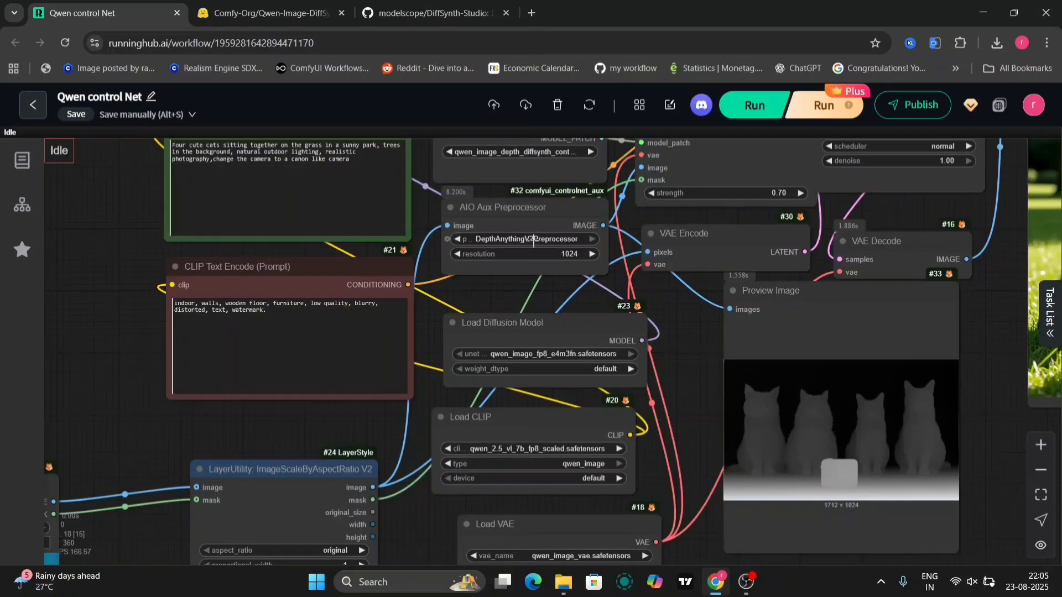
left_click(533, 239)
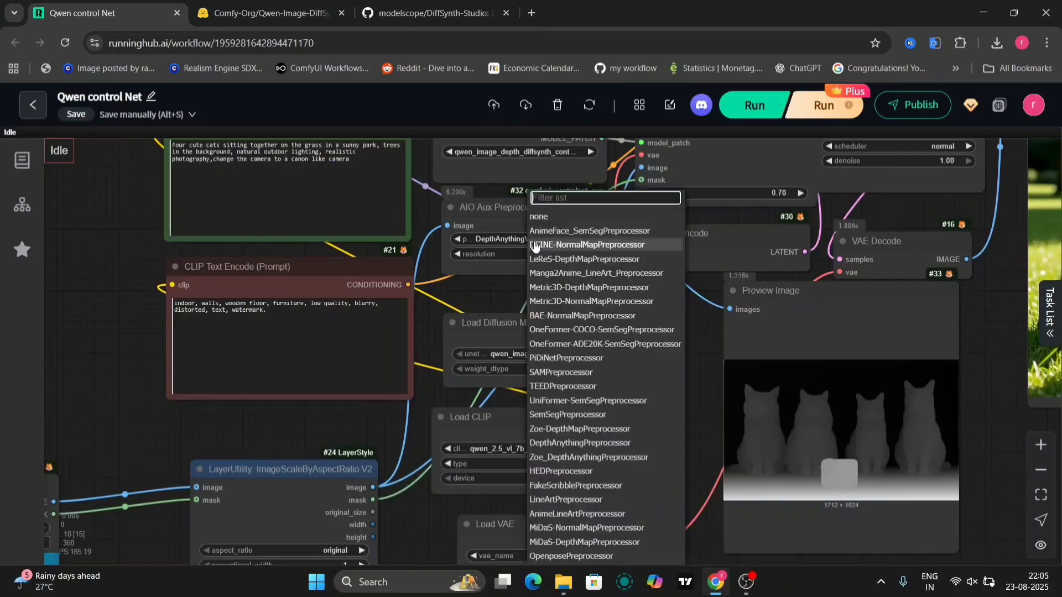
scroll(542, 287, "up", 3)
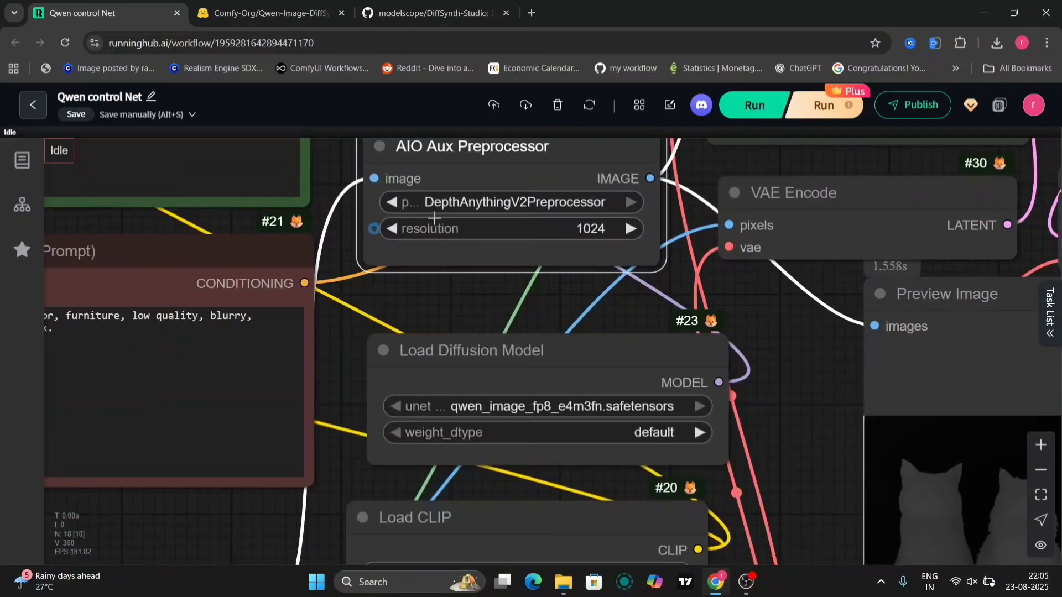
Zoom and pan over the depth-guided cats-with-Canon-camera output to inspect it.
scroll(594, 292, "down", 4)
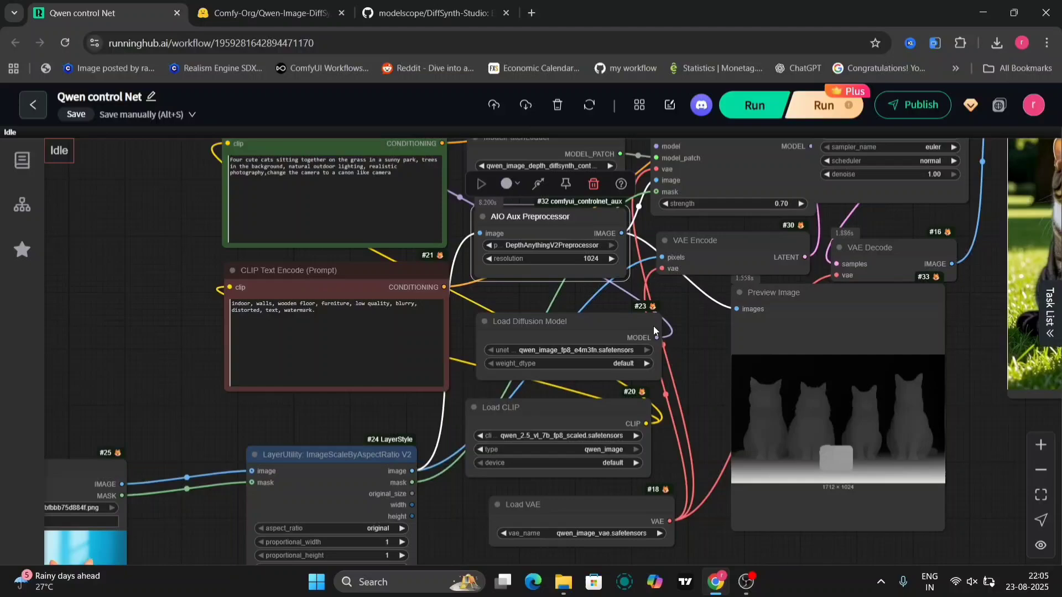
scroll(691, 339, "up", 6)
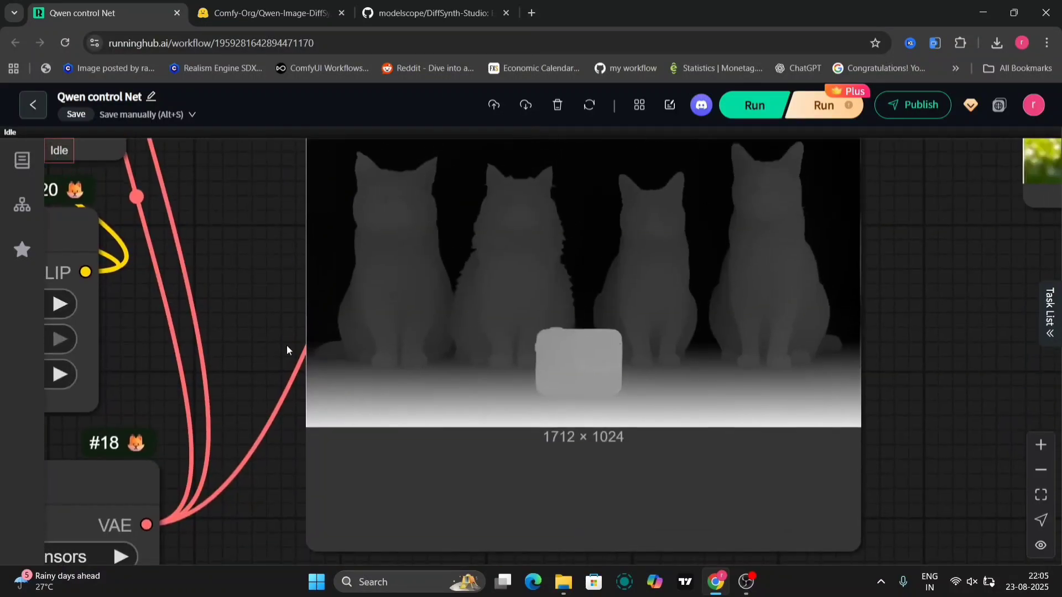
scroll(260, 303, "down", 6)
scroll(742, 493, "up", 2)
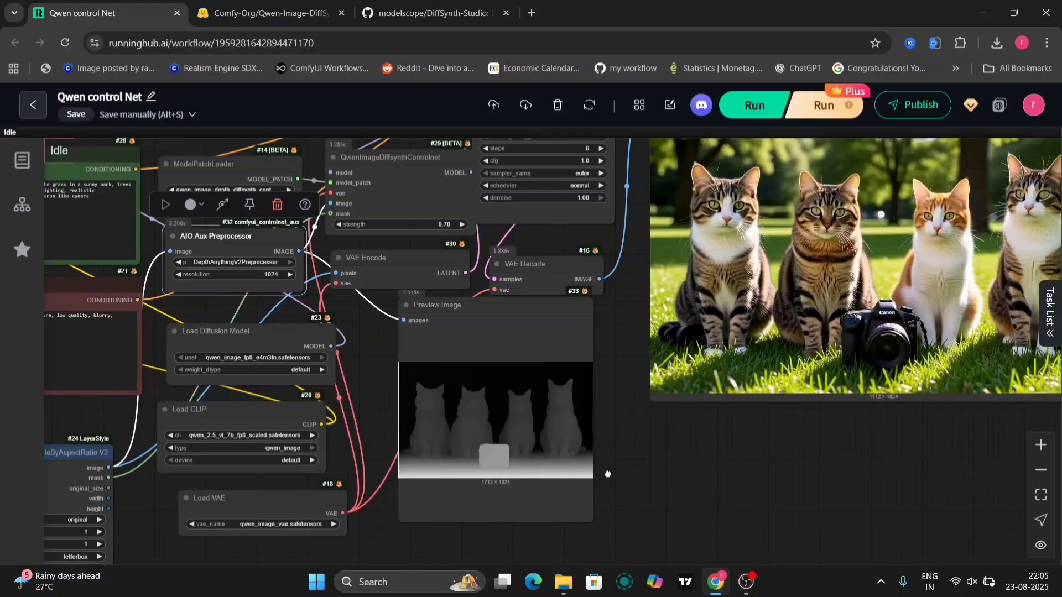
left_click_drag(607, 474, 368, 550)
scroll(545, 398, "up", 5)
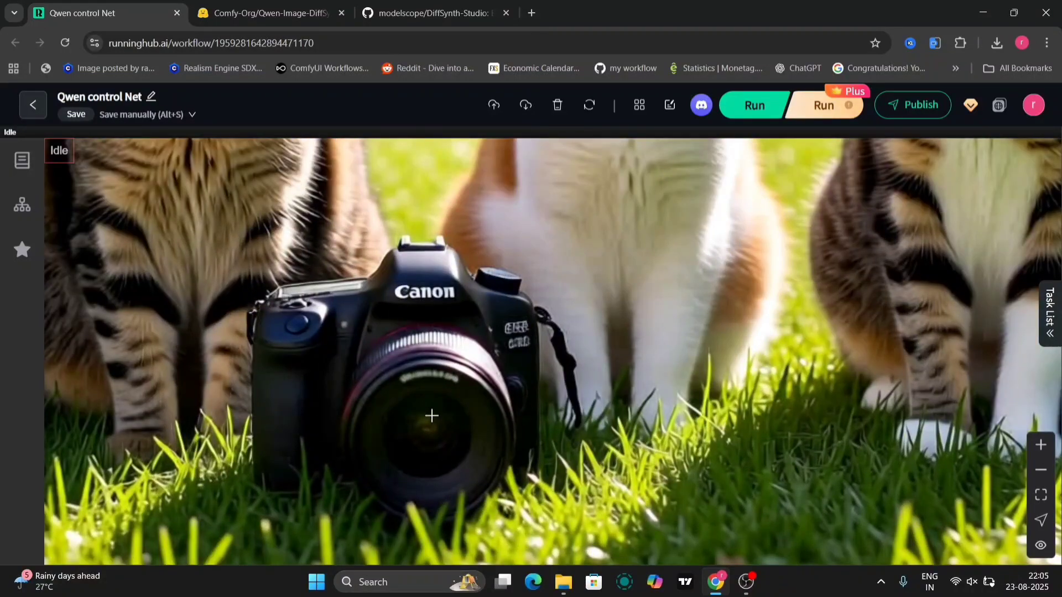
scroll(432, 415, "down", 5)
scroll(757, 402, "down", 5)
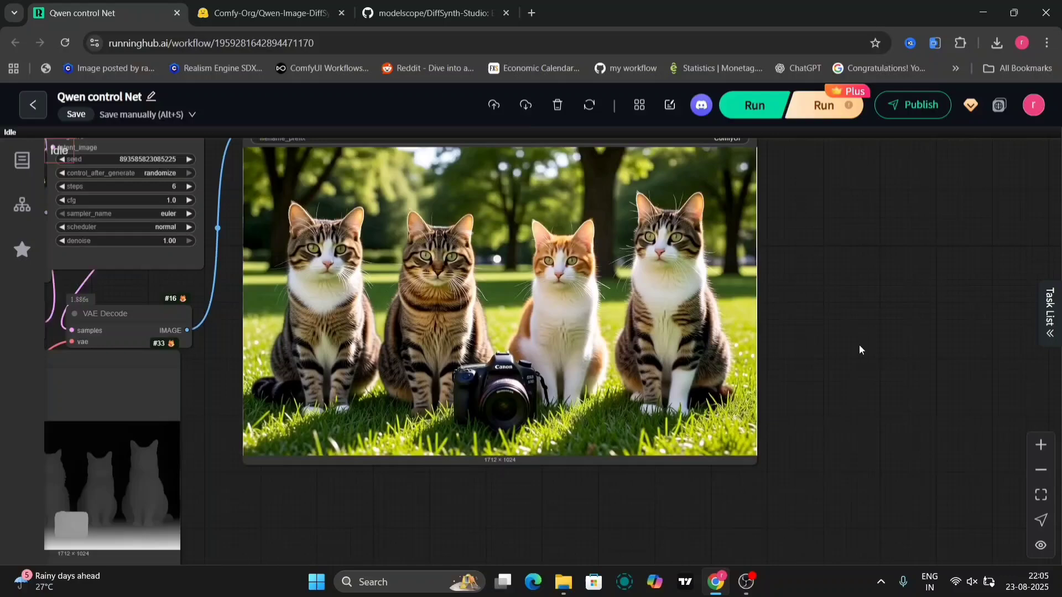
left_click_drag(533, 503, 944, 401)
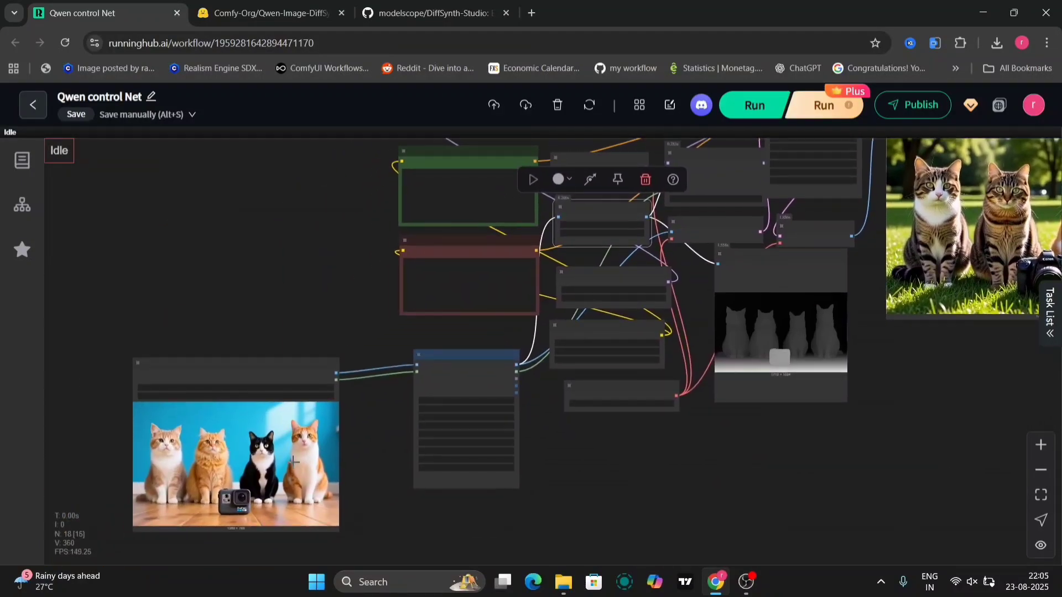
left_click_drag(768, 437, 517, 477)
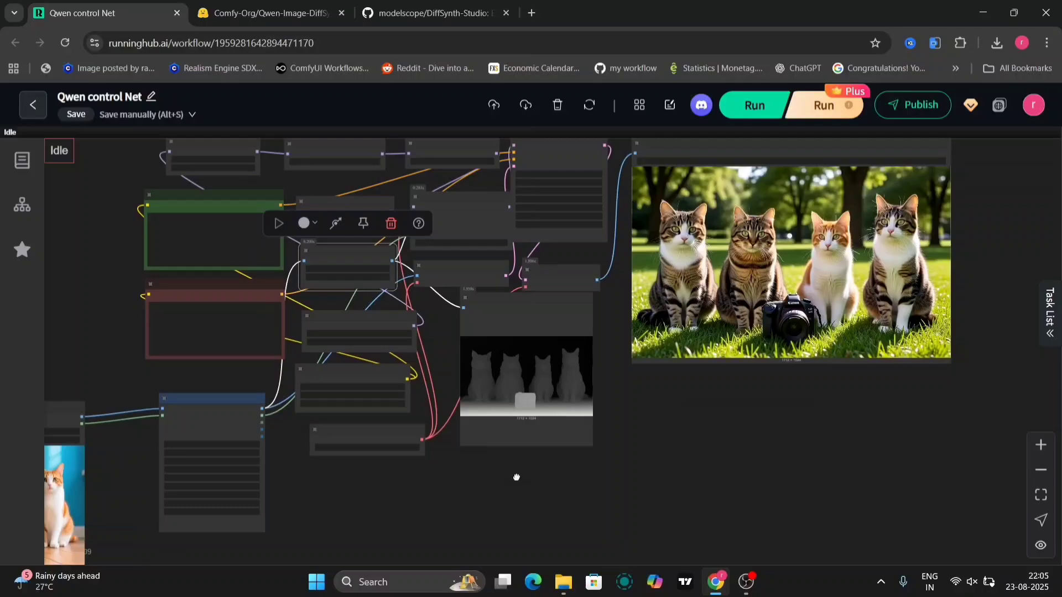
left_click_drag(517, 477, 793, 456)
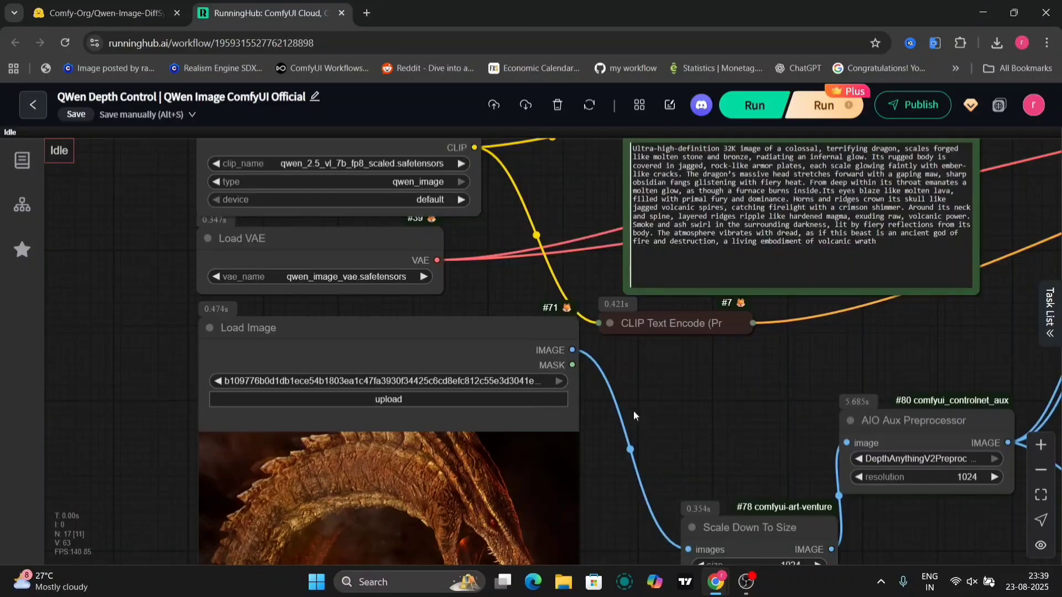
left_click_drag(673, 452, 690, 327)
scroll(690, 328, "up", 5)
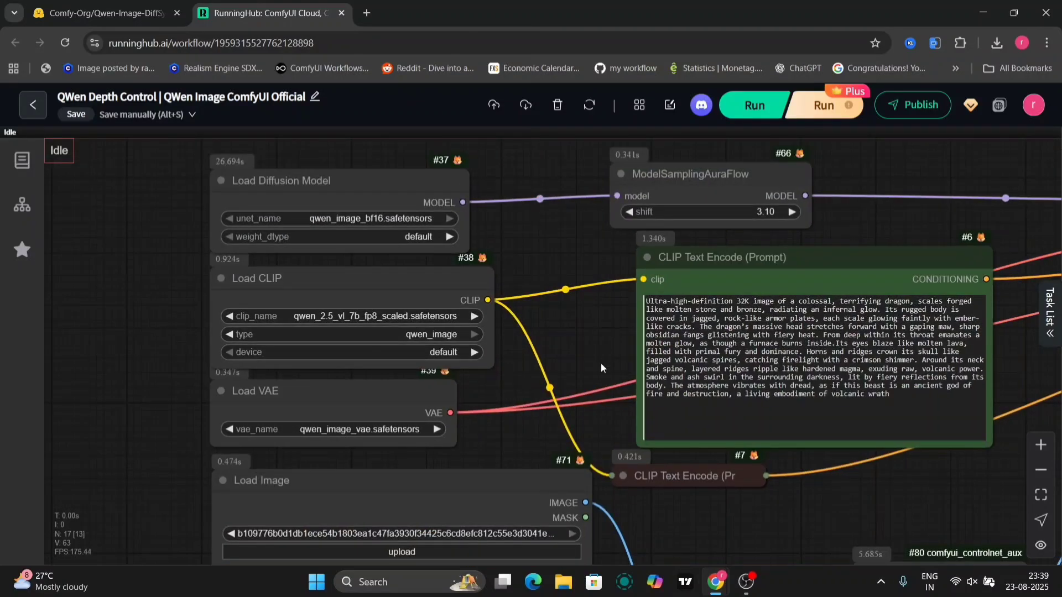
left_click_drag(600, 363, 283, 436)
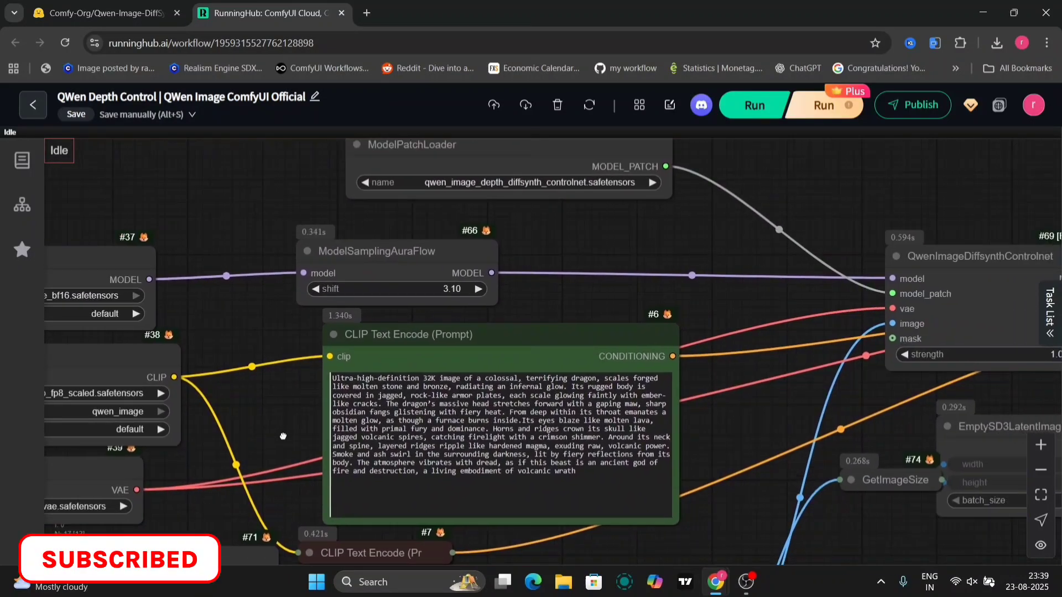
scroll(282, 436, "up", 5)
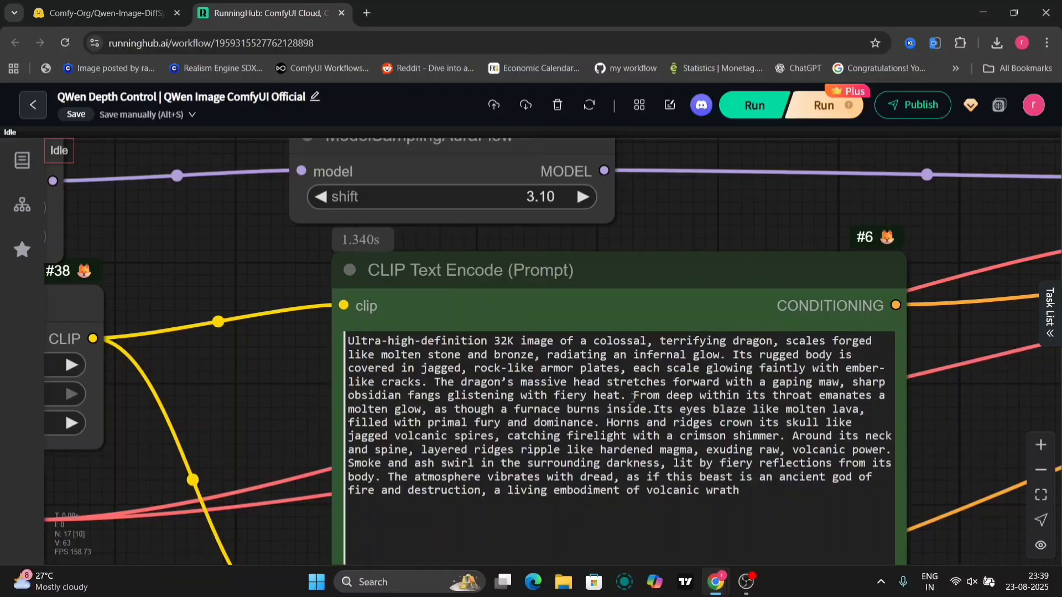
left_click_drag(633, 397, 785, 501)
left_click(945, 429)
scroll(633, 310, "up", 5)
scroll(632, 310, "right", 3)
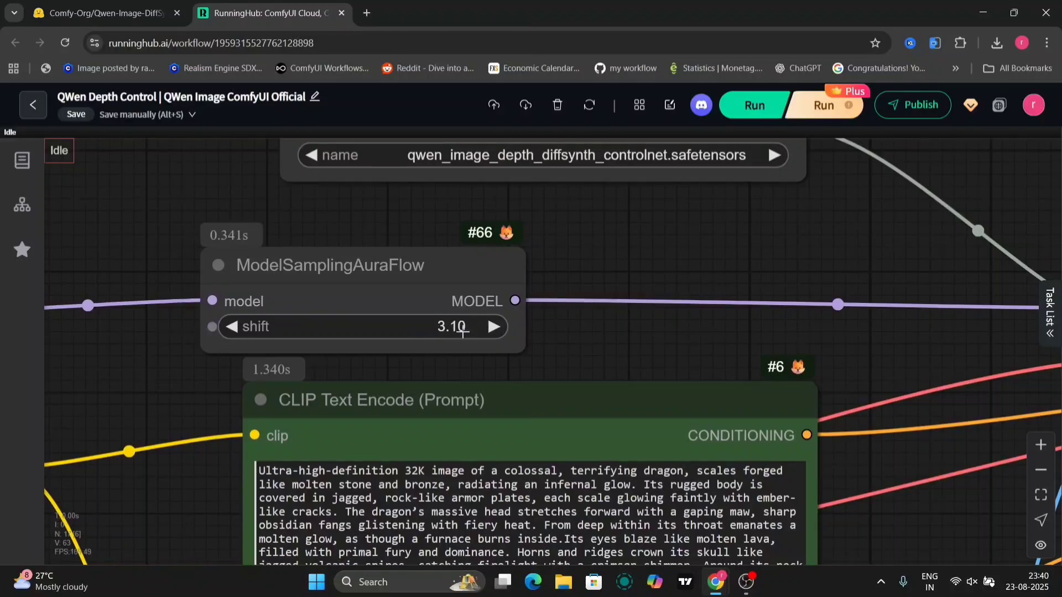
scroll(568, 453, "up", 4)
scroll(568, 453, "right", 4)
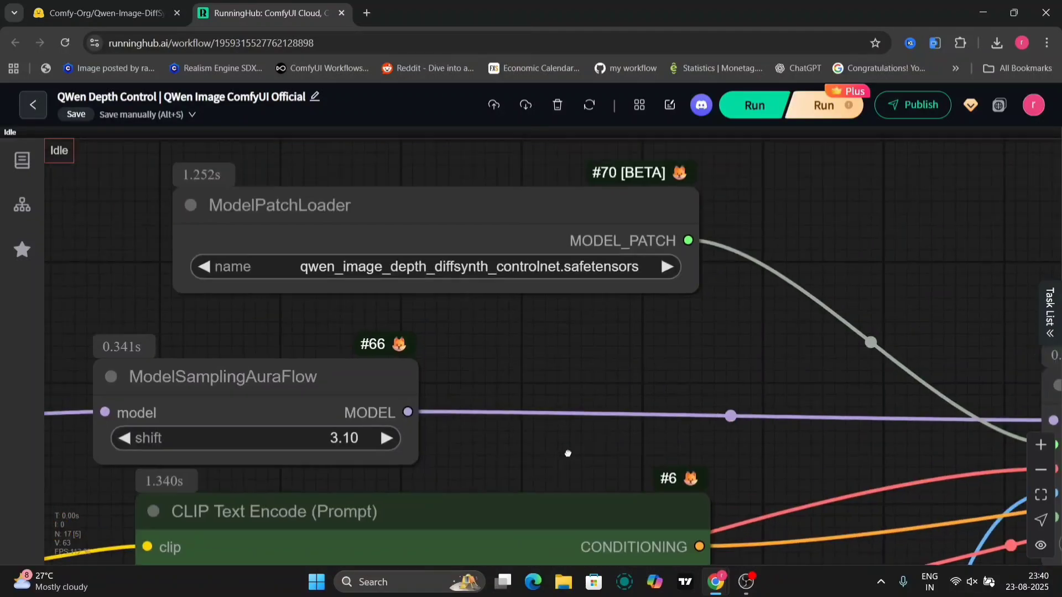
scroll(603, 389, "down", 3)
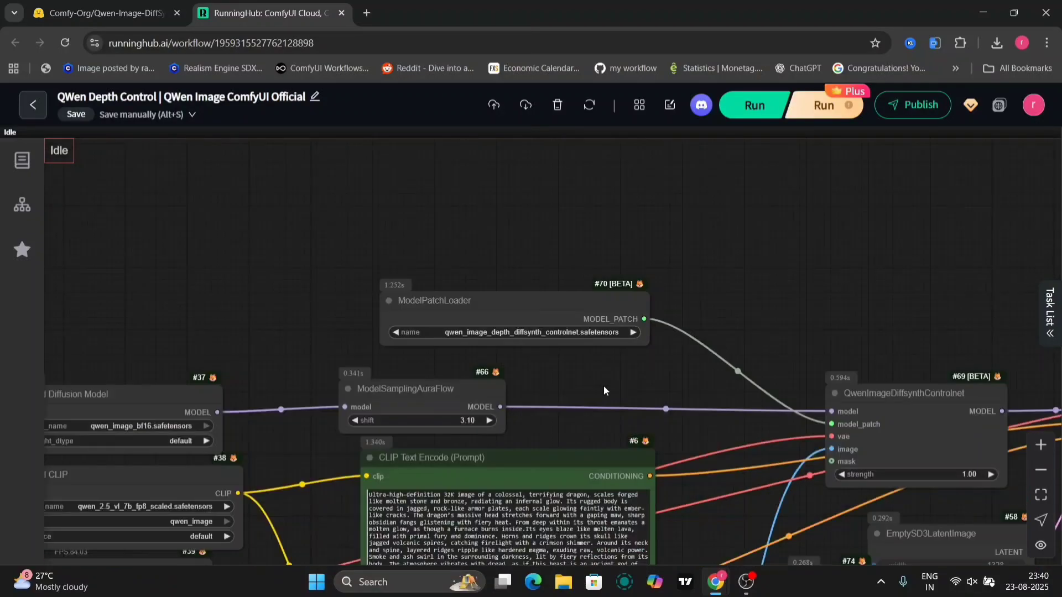
scroll(603, 386, "down", 10)
scroll(602, 386, "right", 8)
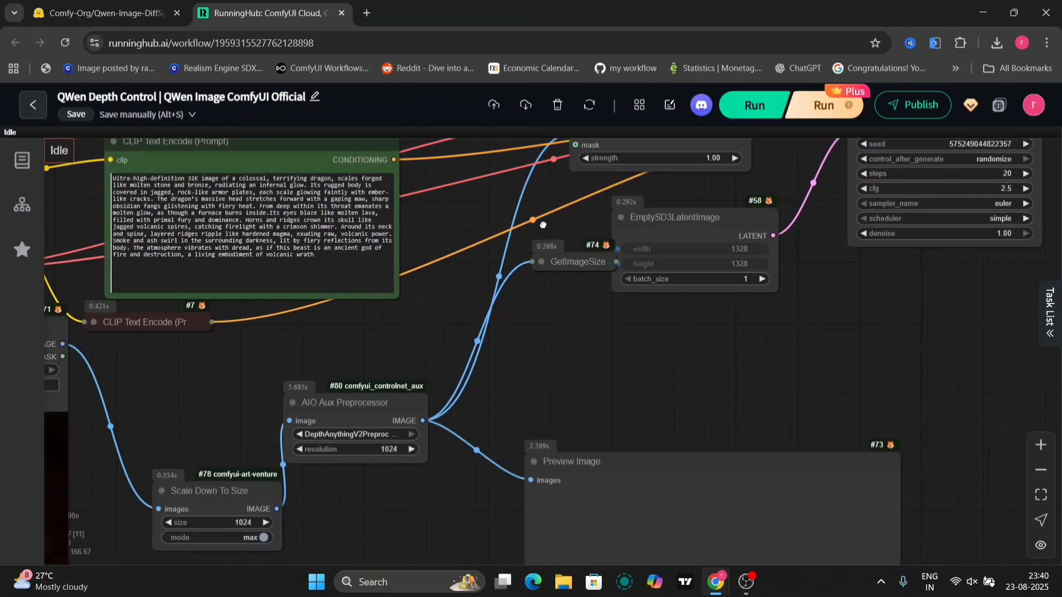
Download the generated dragon image from the Save Image node.
scroll(482, 422, "down", 5)
scroll(482, 423, "left", 2)
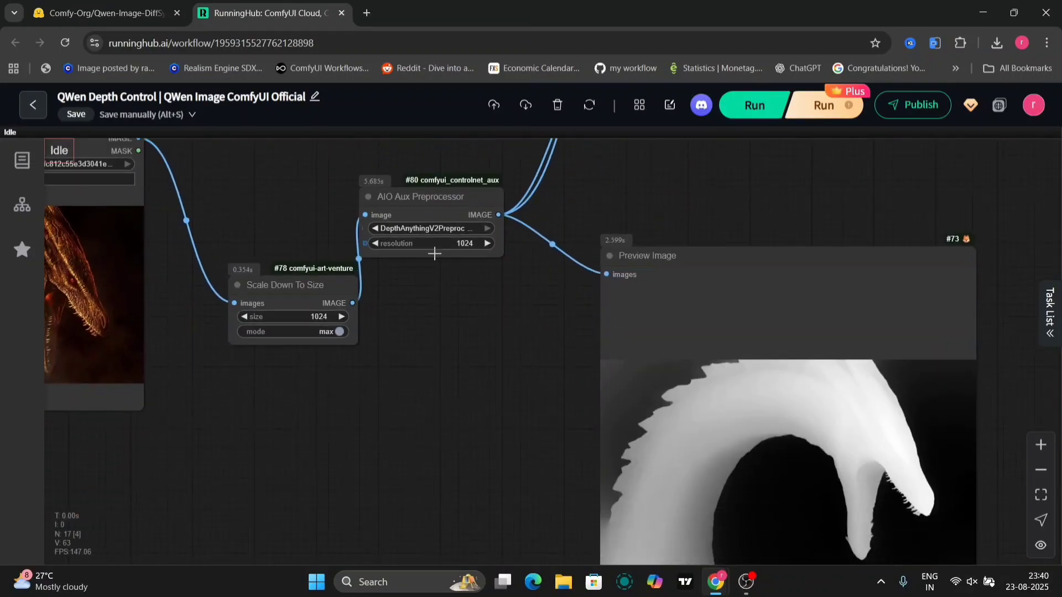
left_click_drag(486, 339, 327, 240)
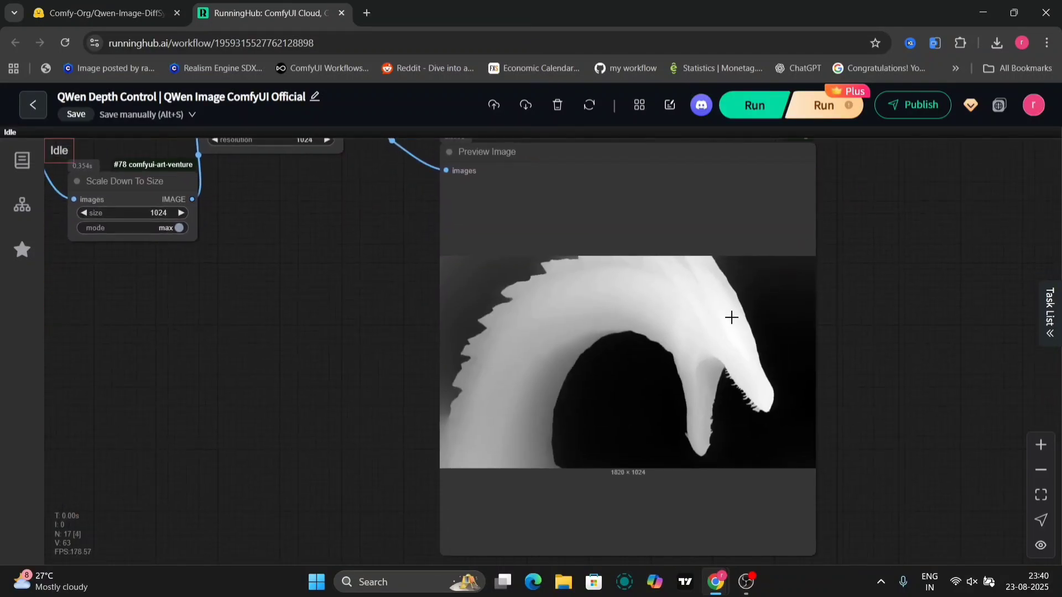
scroll(819, 363, "up", 7)
scroll(817, 307, "up", 3)
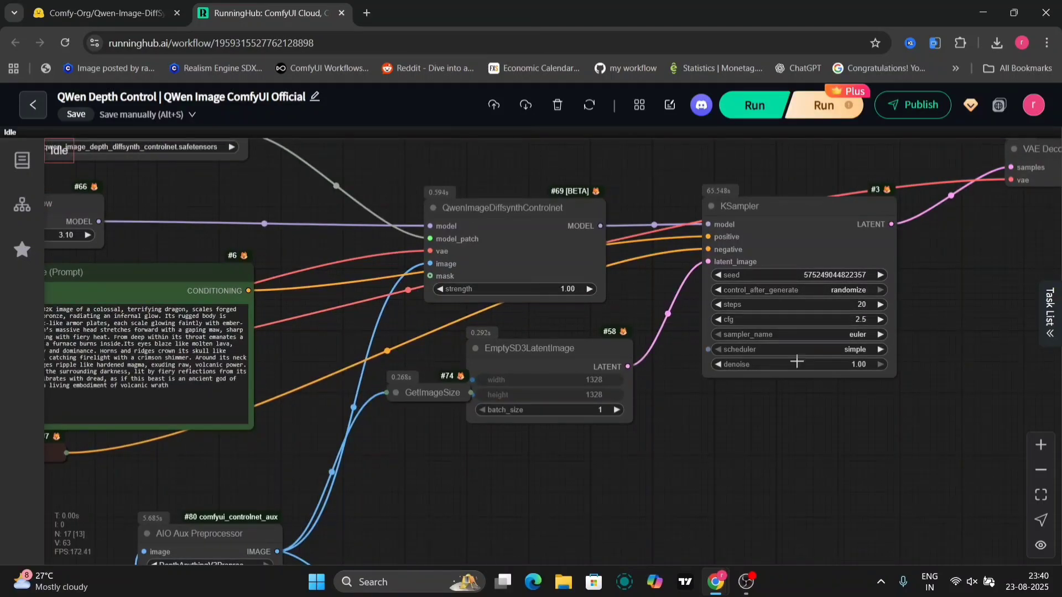
left_click_drag(439, 162, 566, 164)
scroll(570, 171, "right", 15)
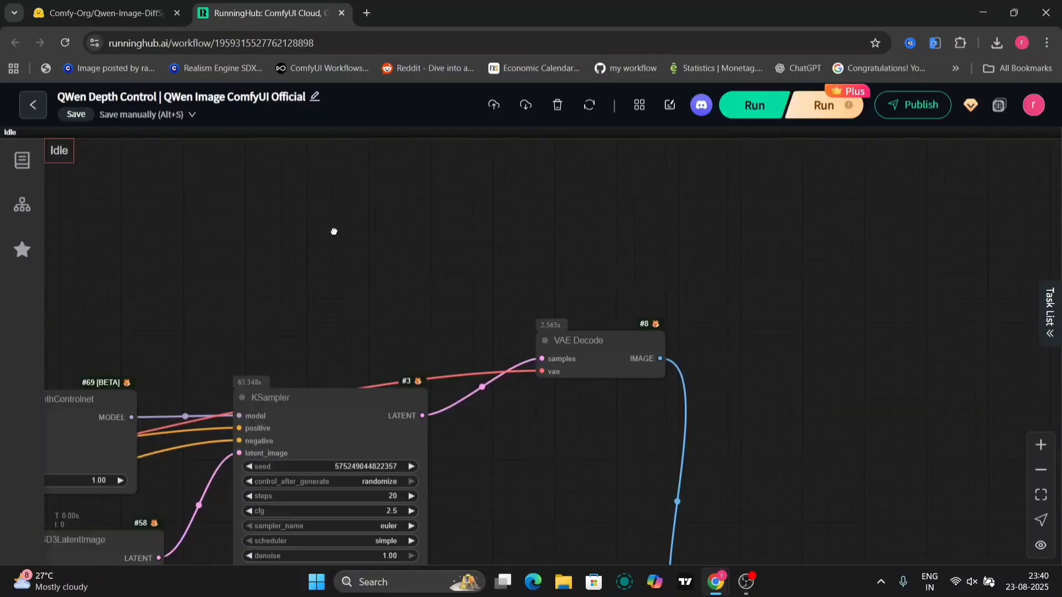
scroll(575, 181, "down", 8)
scroll(575, 180, "right", 7)
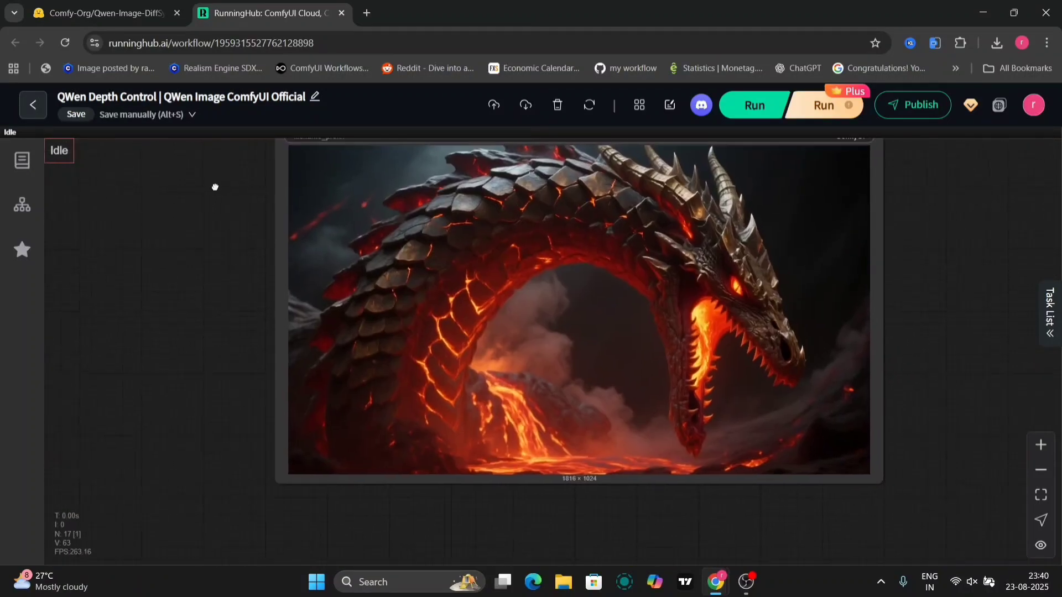
left_click_drag(215, 187, 221, 192)
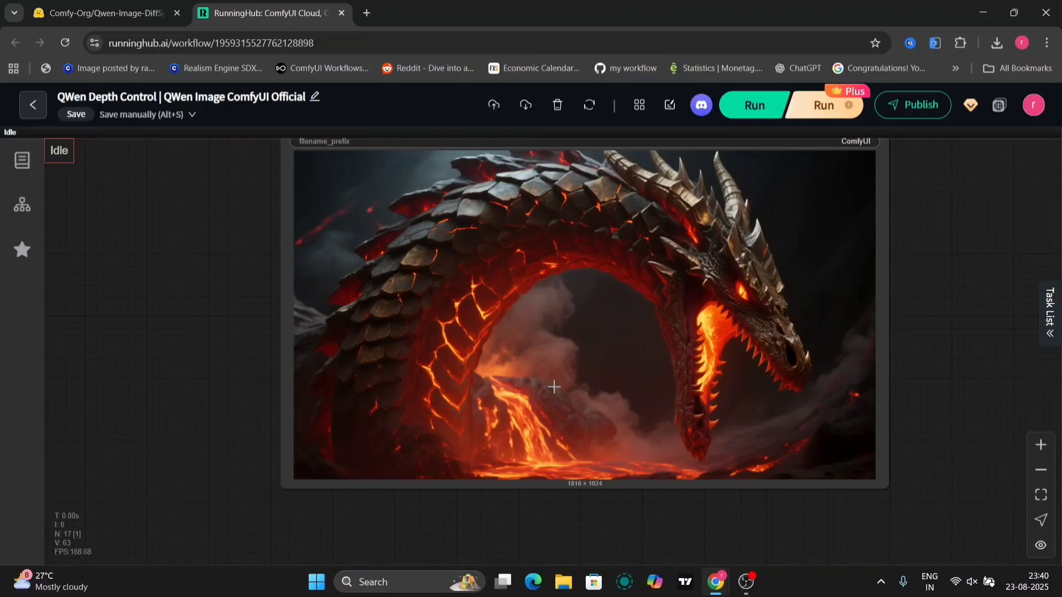
left_click_drag(535, 287, 506, 314)
right_click(506, 314)
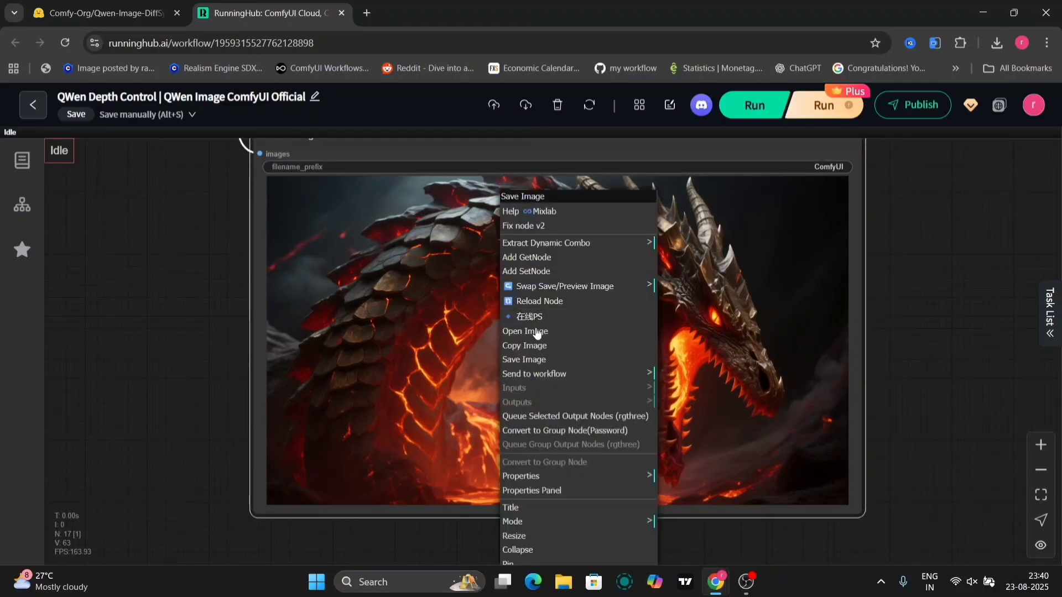
left_click(536, 358)
Download the dragon depth map from the Preview Image node.
left_click_drag(218, 429, 512, 230)
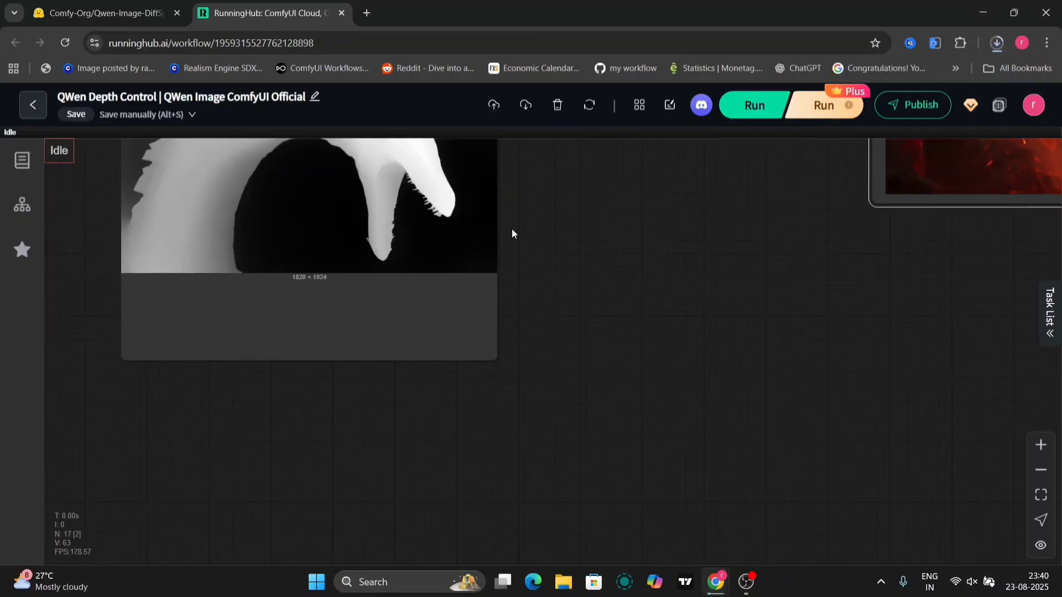
right_click(448, 230)
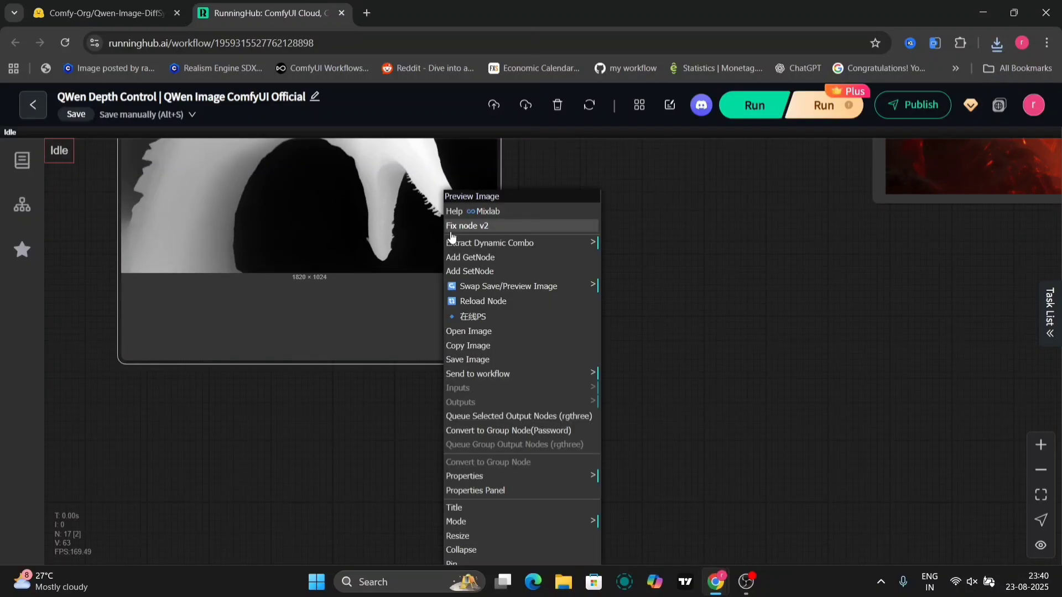
left_click(497, 360)
left_click_drag(404, 178, 583, 423)
left_click_drag(119, 408, 831, 341)
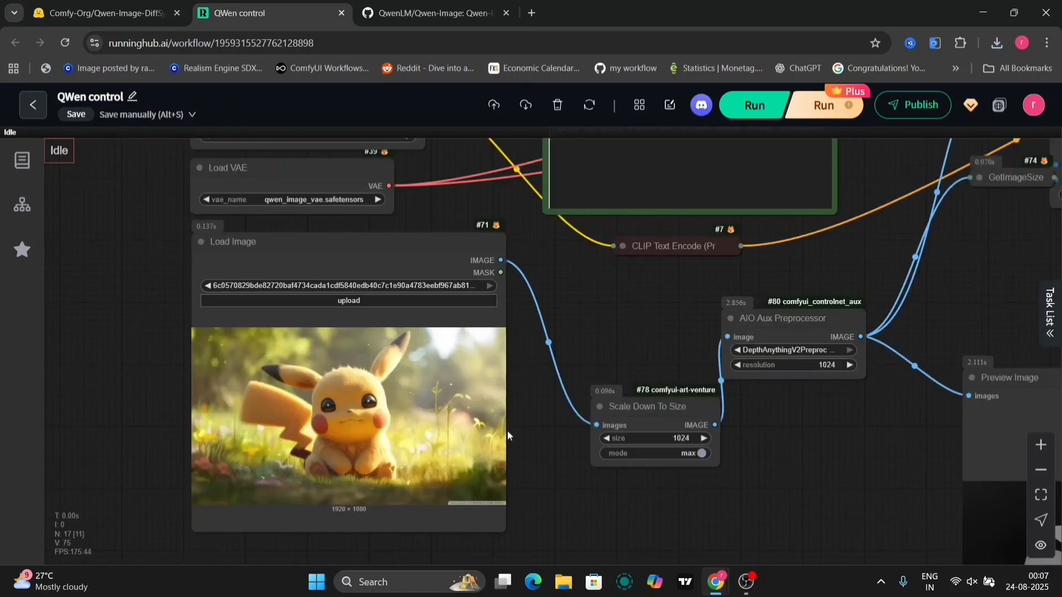
left_click_drag(609, 324, 559, 562)
scroll(505, 354, "up", 2)
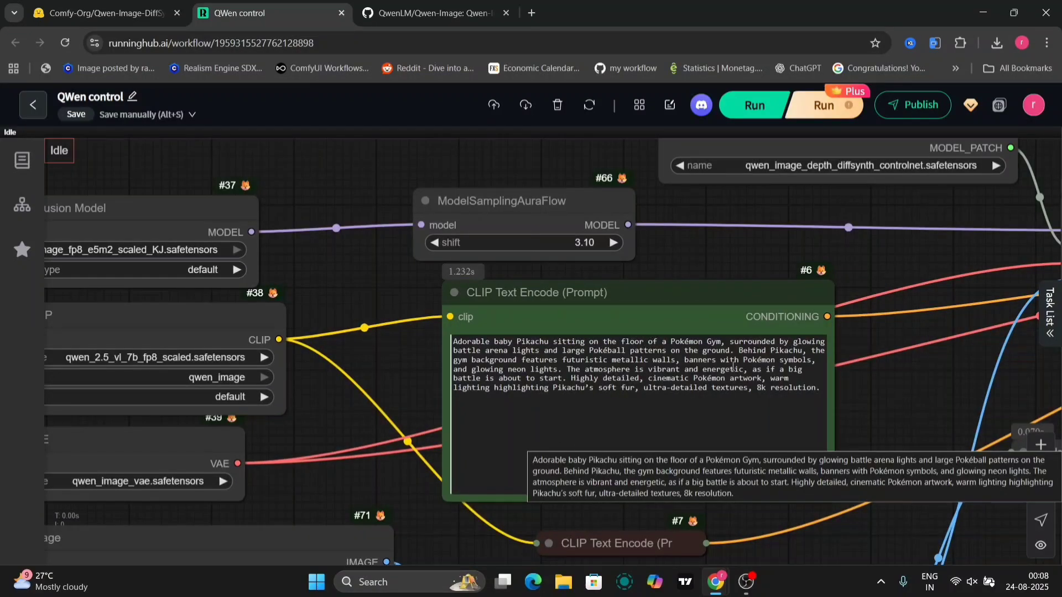
scroll(802, 387, "down", 5)
scroll(801, 387, "right", 8)
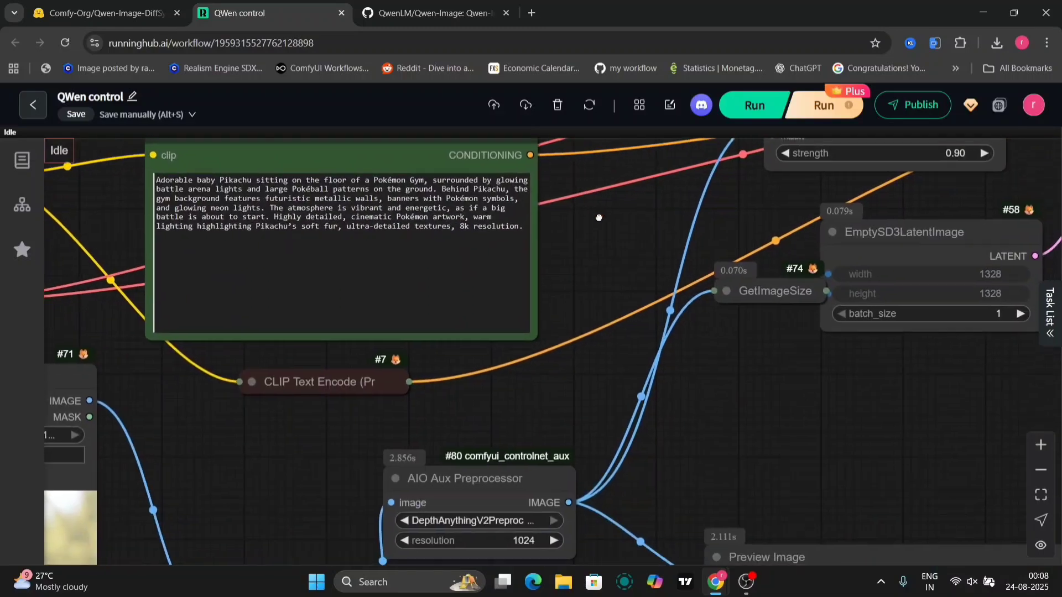
scroll(730, 396, "down", 5)
left_click_drag(728, 391, 542, 223)
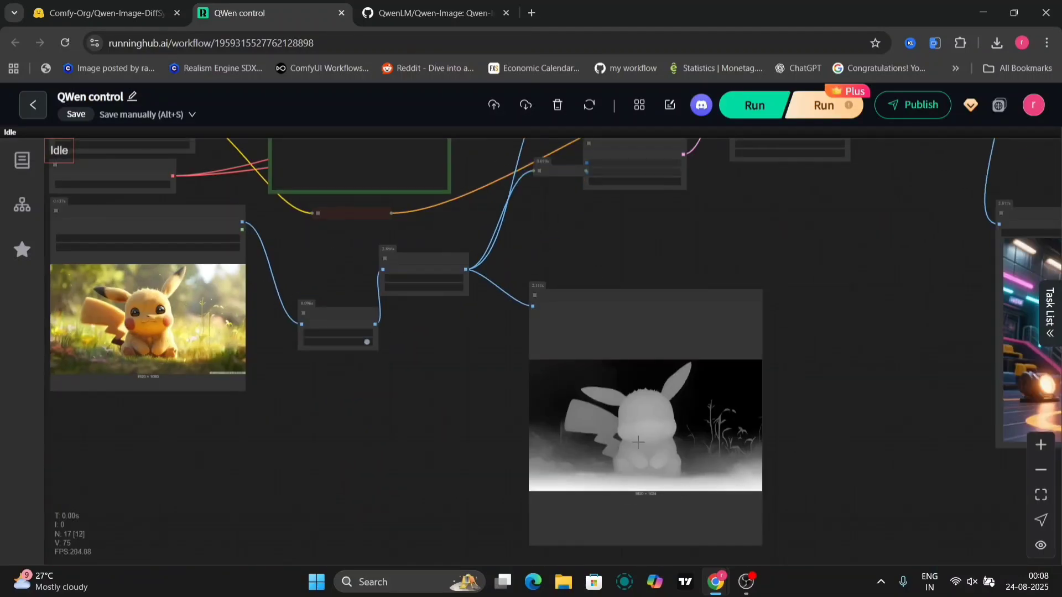
scroll(953, 512, "right", 10)
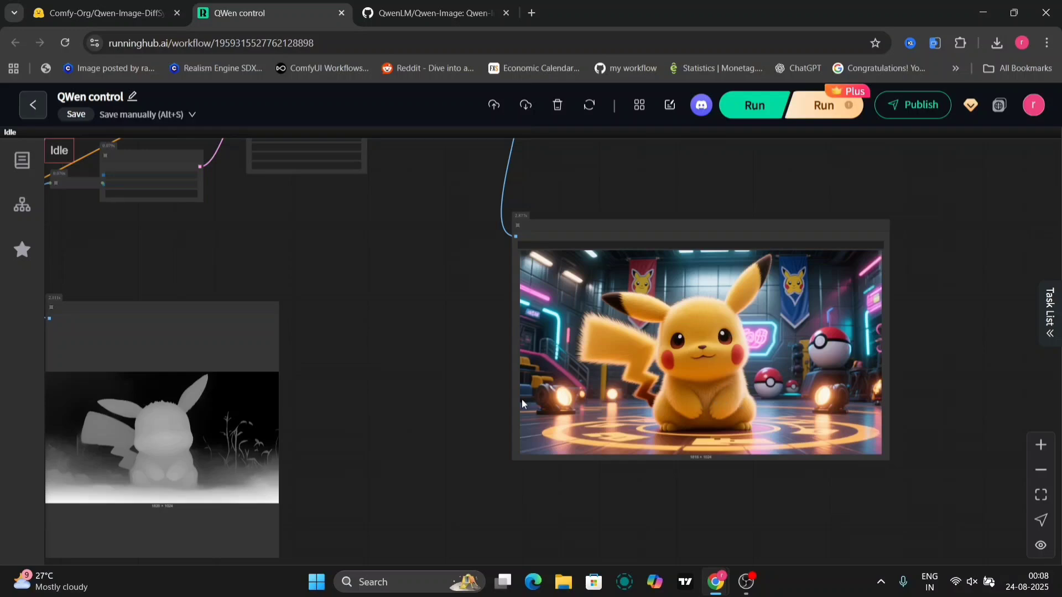
scroll(526, 487, "left", 10)
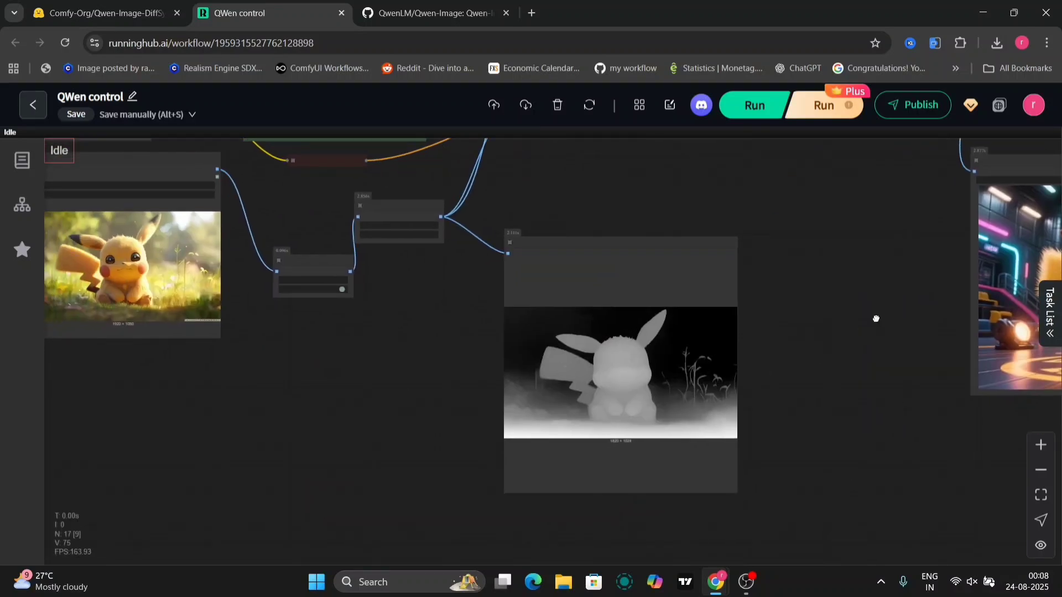
left_click_drag(876, 319, 590, 360)
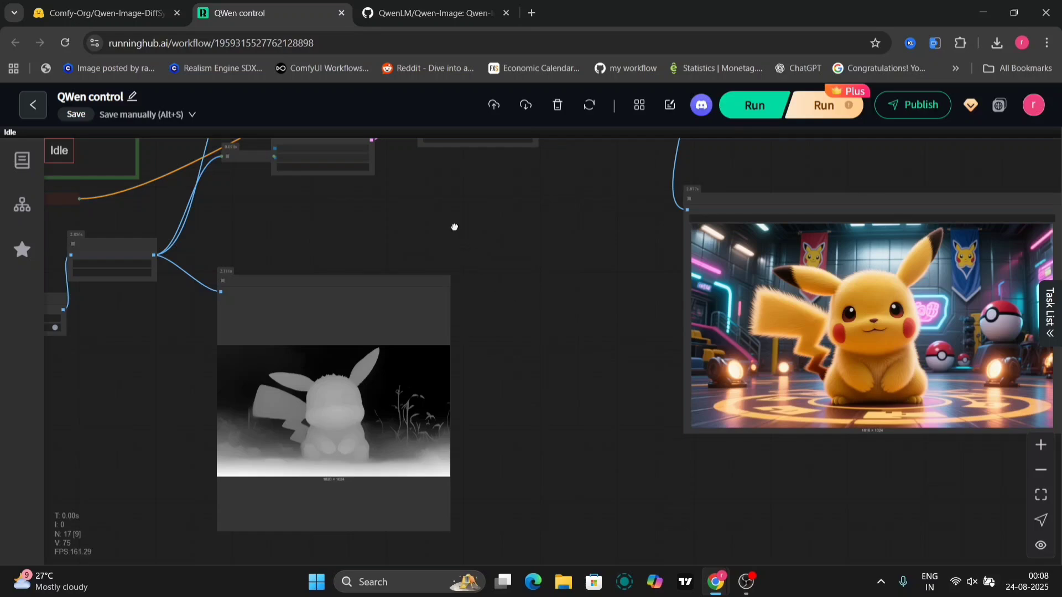
left_click_drag(455, 226, 614, 324)
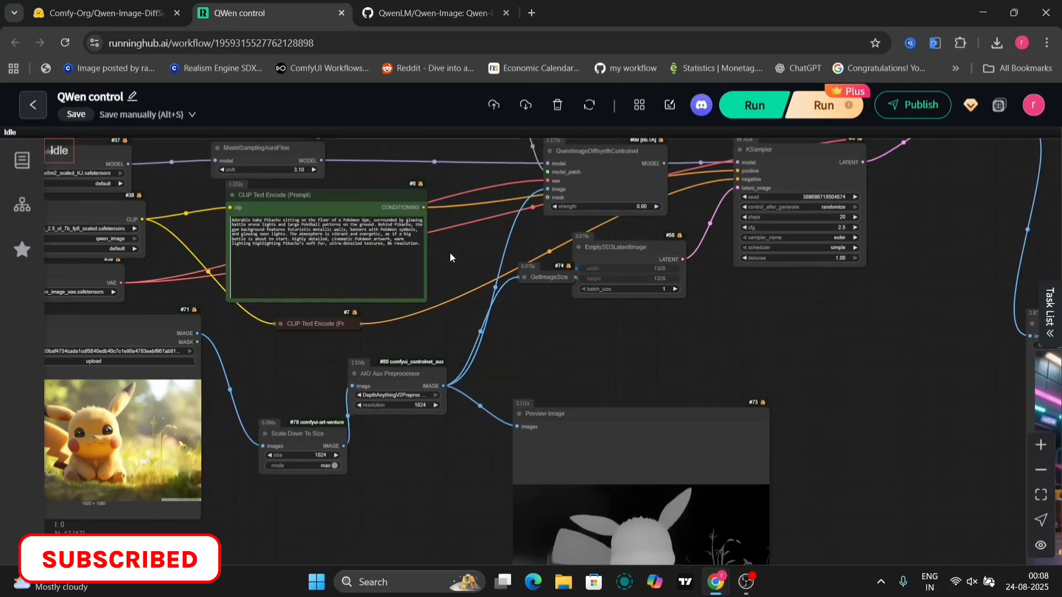
Select the canny controlnet patch and CannyEdgePreprocessor, then run the Pikachu workflow.
scroll(449, 252, "up", 3)
left_click(488, 229)
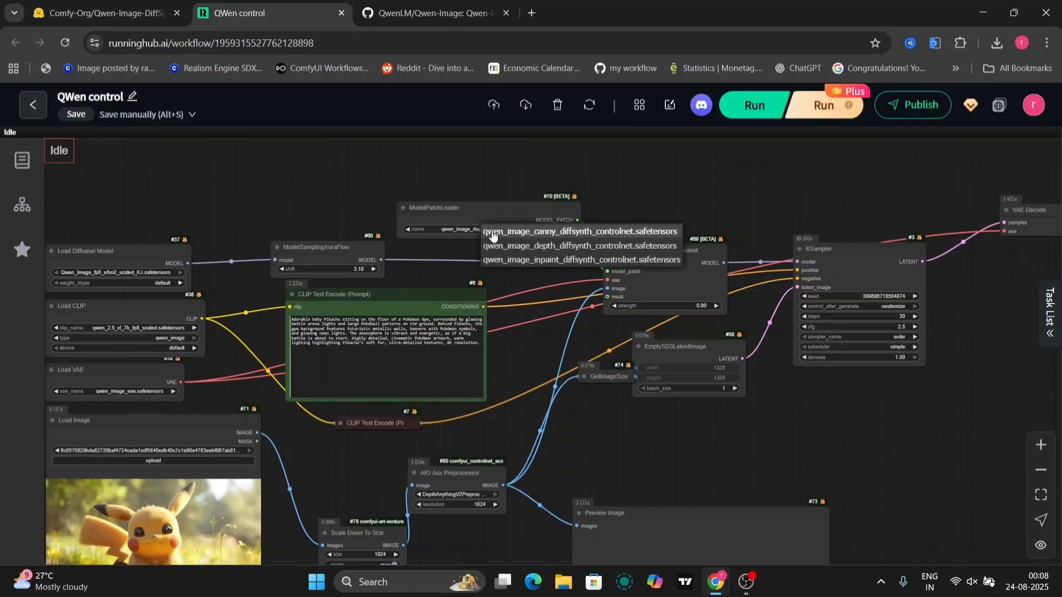
left_click(520, 243)
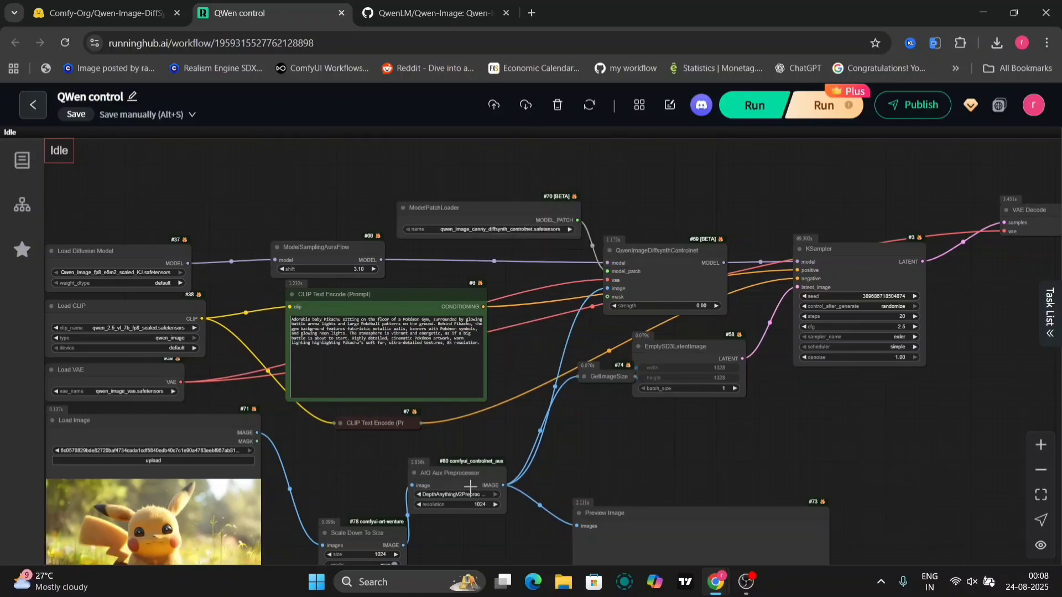
left_click(455, 496)
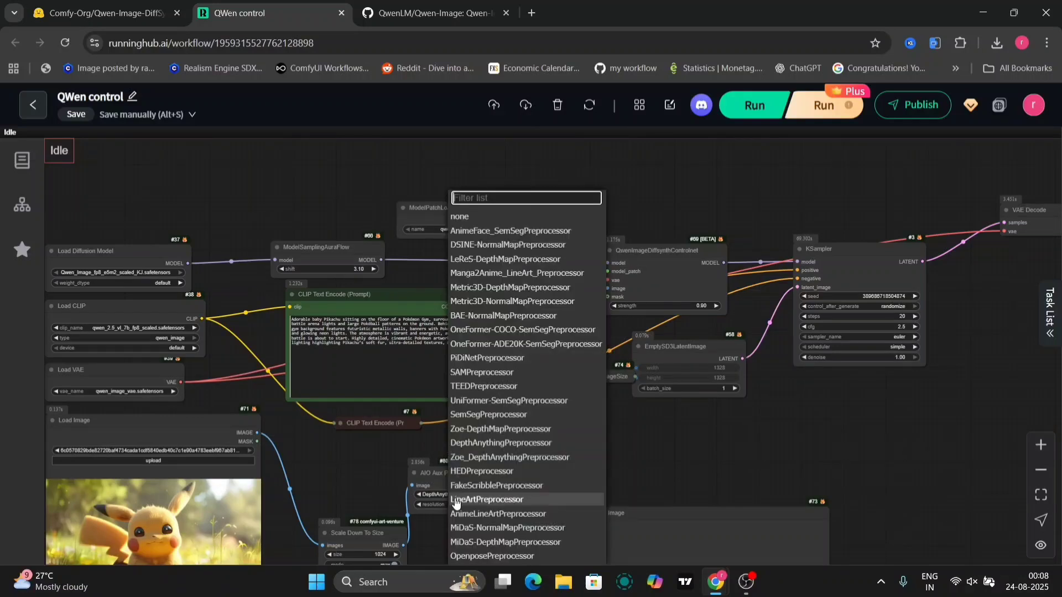
type("canny")
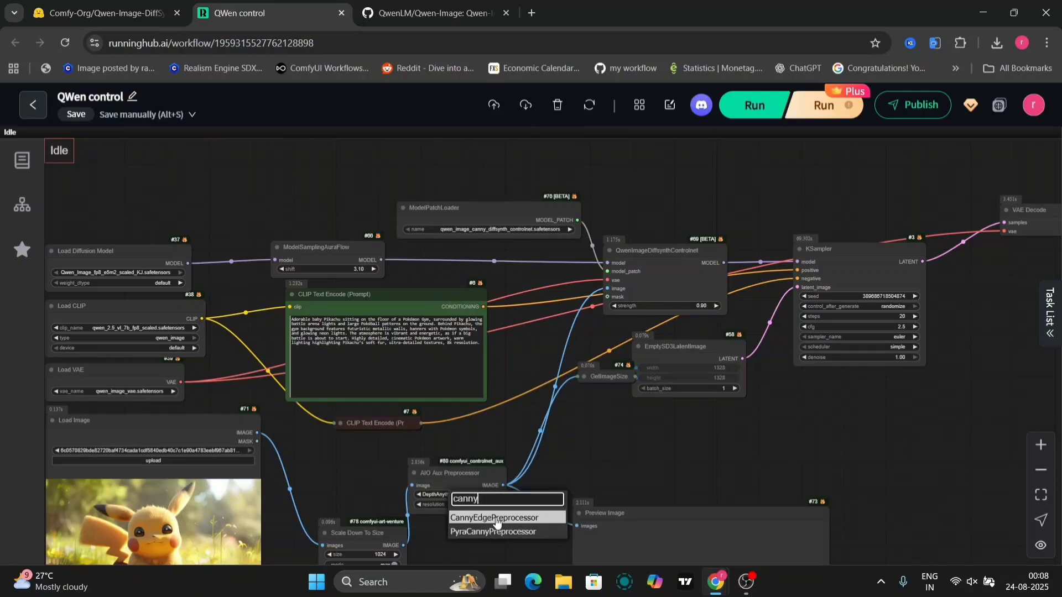
left_click(494, 517)
left_click(780, 113)
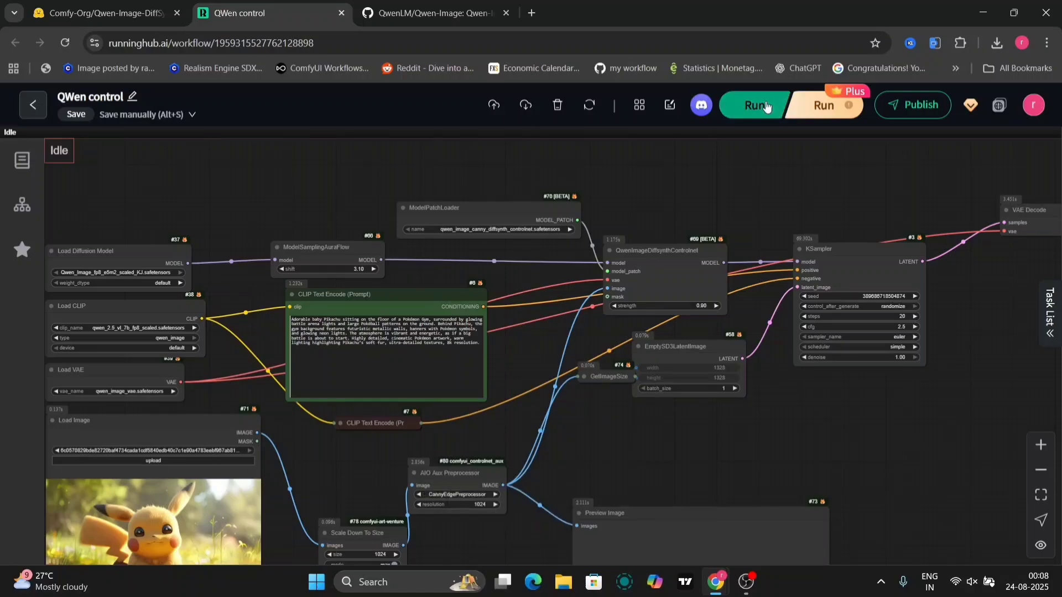
Collapse the Task List and pan to the Pikachu edge map and saved output.
scroll(764, 293, "up", 8)
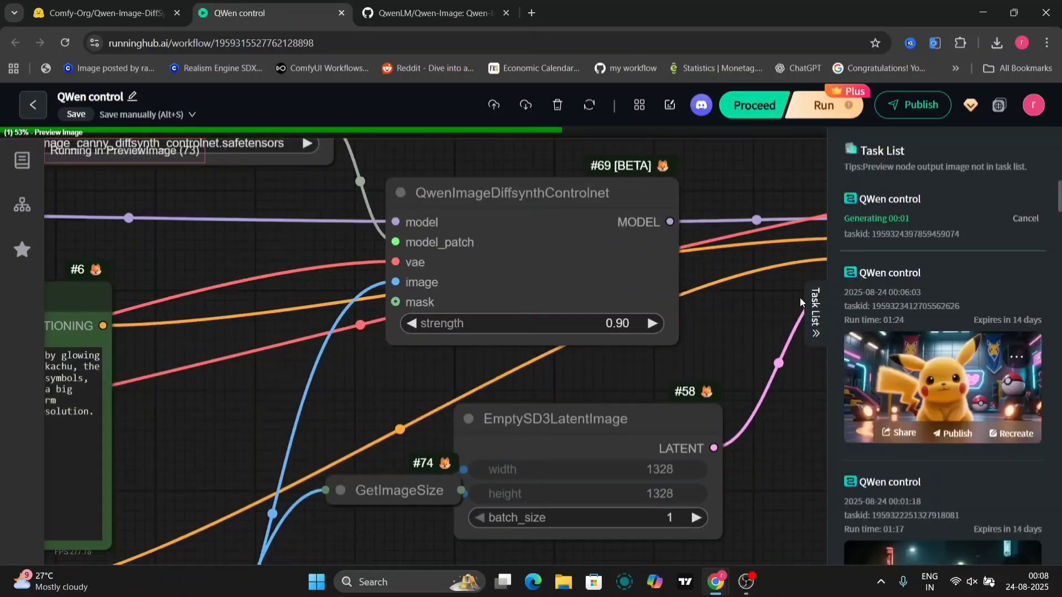
left_click(823, 308)
left_click_drag(738, 346, 450, 360)
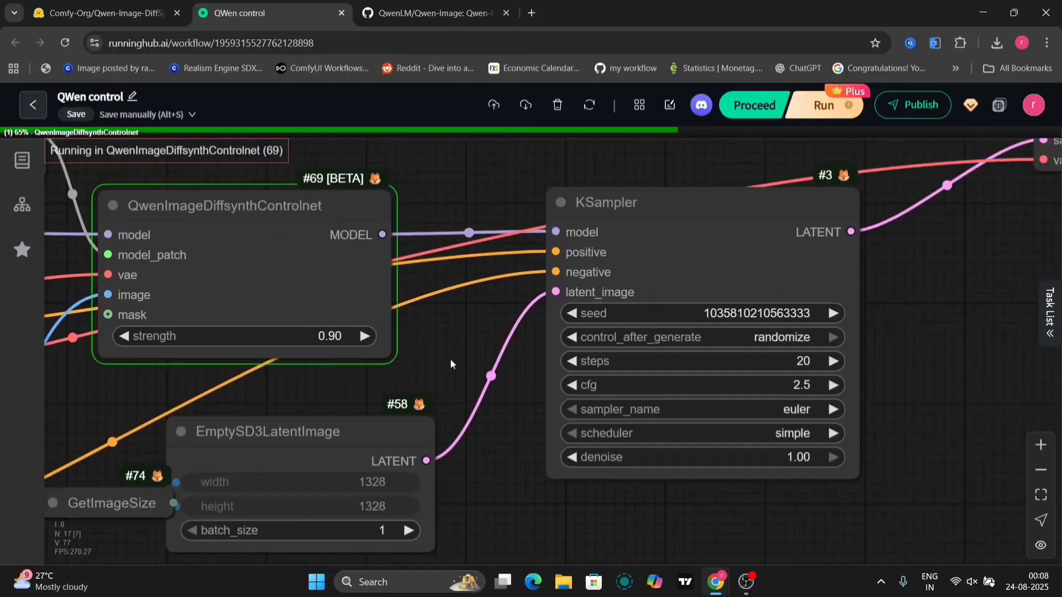
scroll(730, 437, "down", 5)
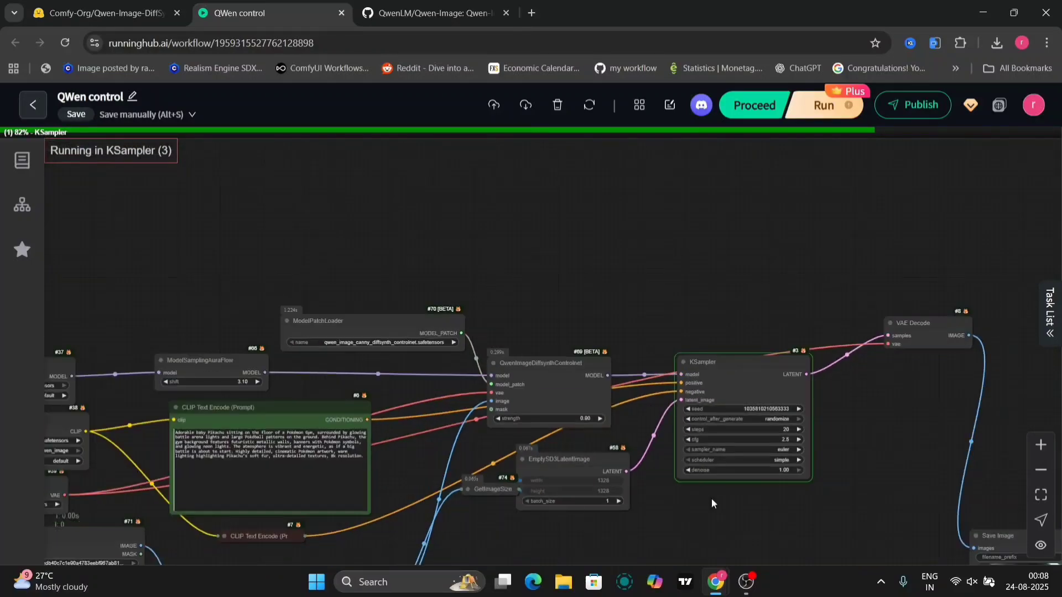
left_click_drag(730, 471, 703, 136)
left_click_drag(777, 279, 526, 267)
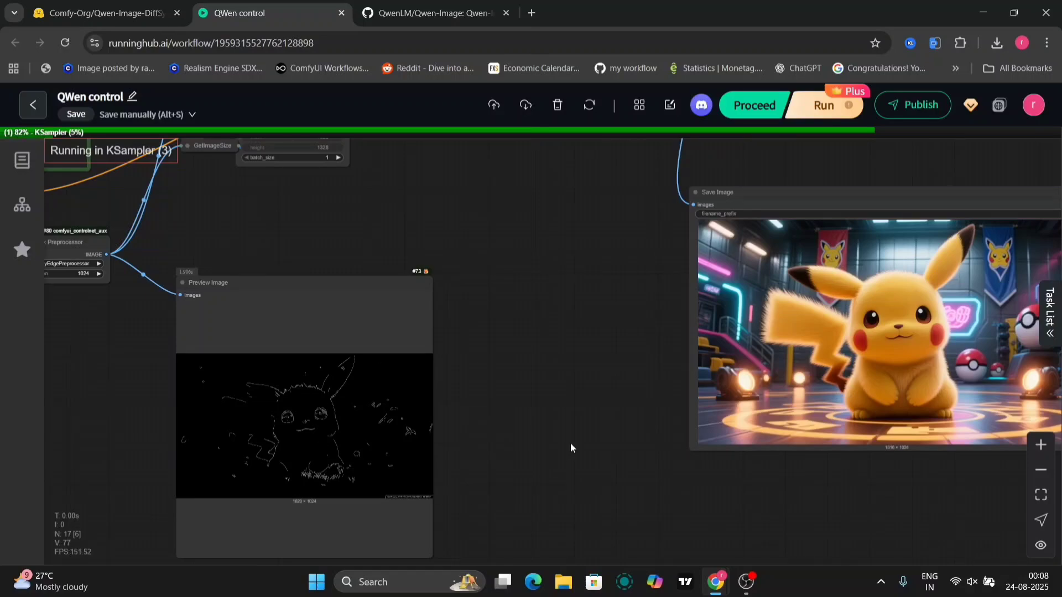
left_click_drag(570, 444, 787, 408)
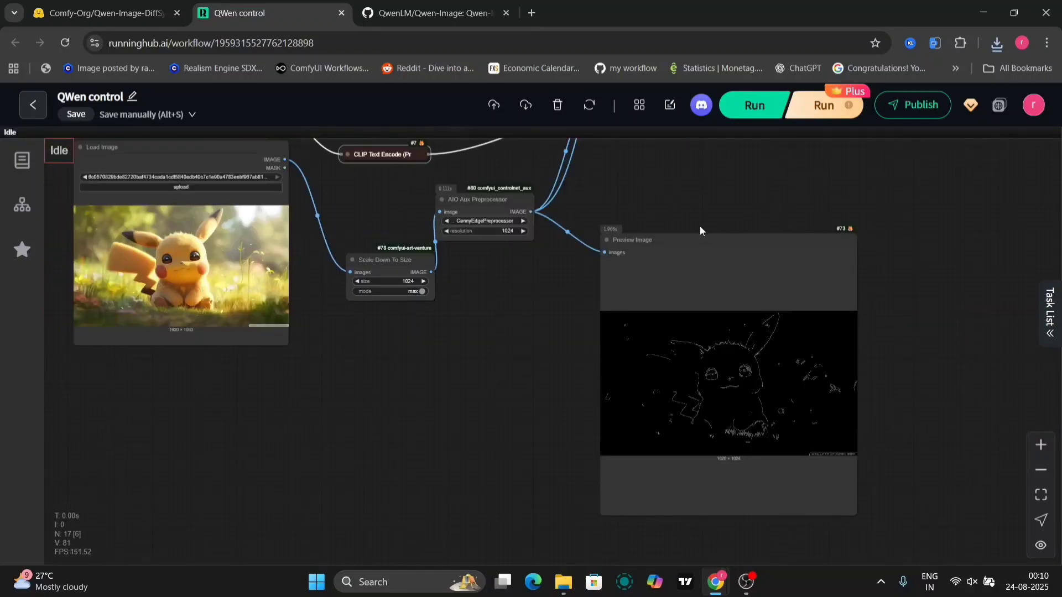
left_click_drag(700, 230, 192, 402)
left_click_drag(452, 441, 305, 298)
scroll(613, 351, "up", 6)
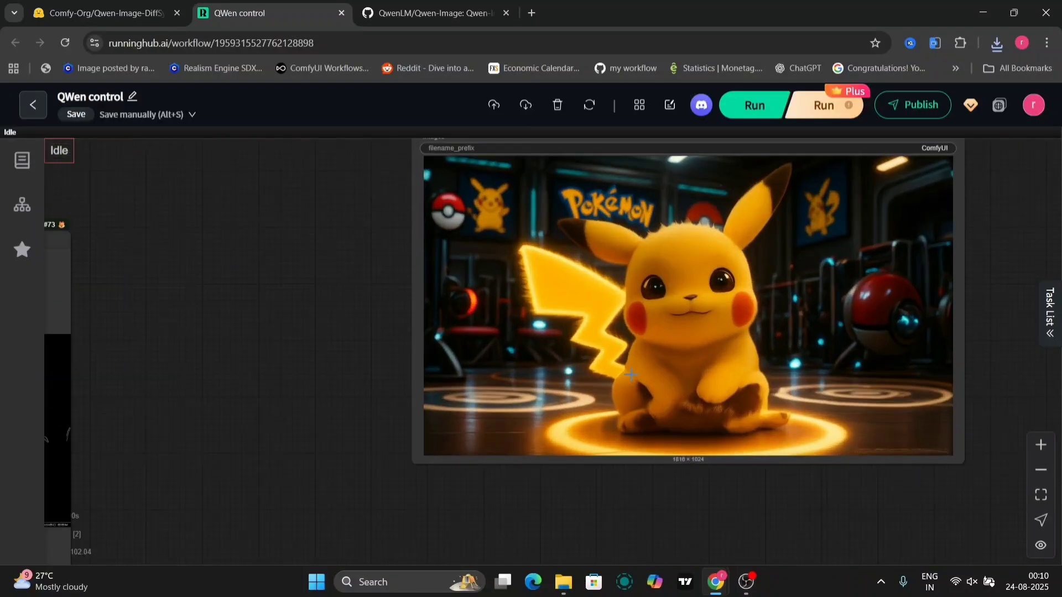
scroll(631, 375, "down", 4)
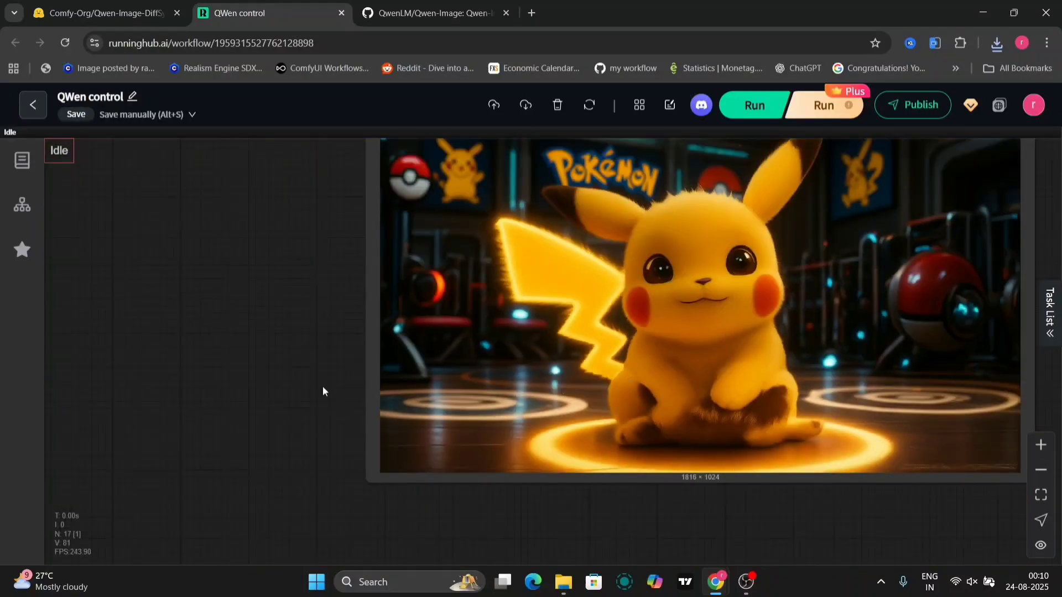
scroll(317, 386, "down", 3)
left_click_drag(341, 354, 483, 353)
scroll(482, 353, "down", 1)
scroll(483, 352, "up", 2)
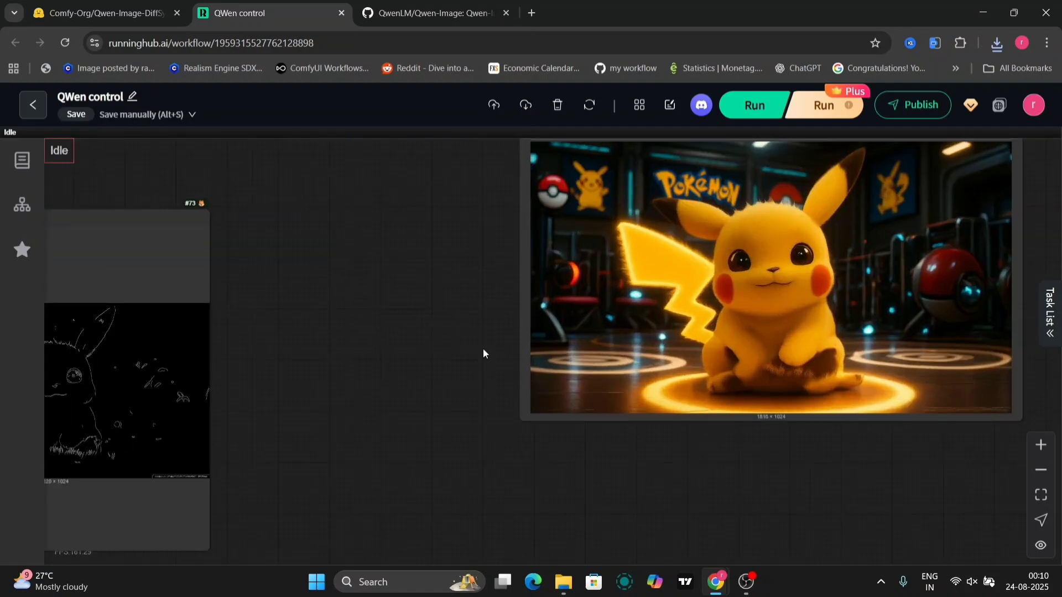
left_click_drag(412, 294, 877, 398)
Select qwen_image_depth_diffsynth_controlnet in the ModelPatchLoader node.
left_click_drag(302, 373, 452, 540)
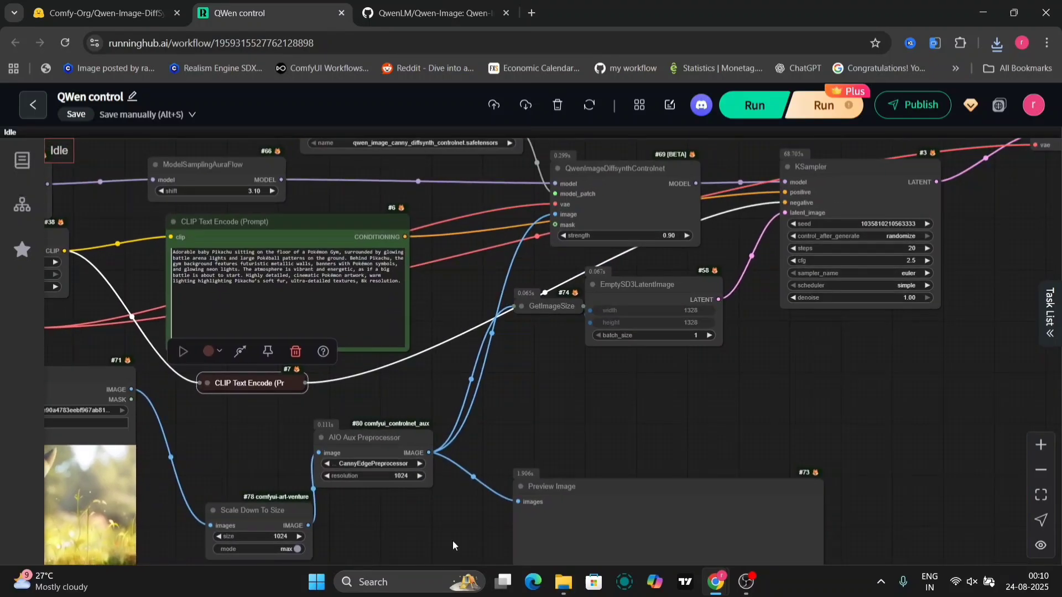
left_click_drag(496, 365, 547, 446)
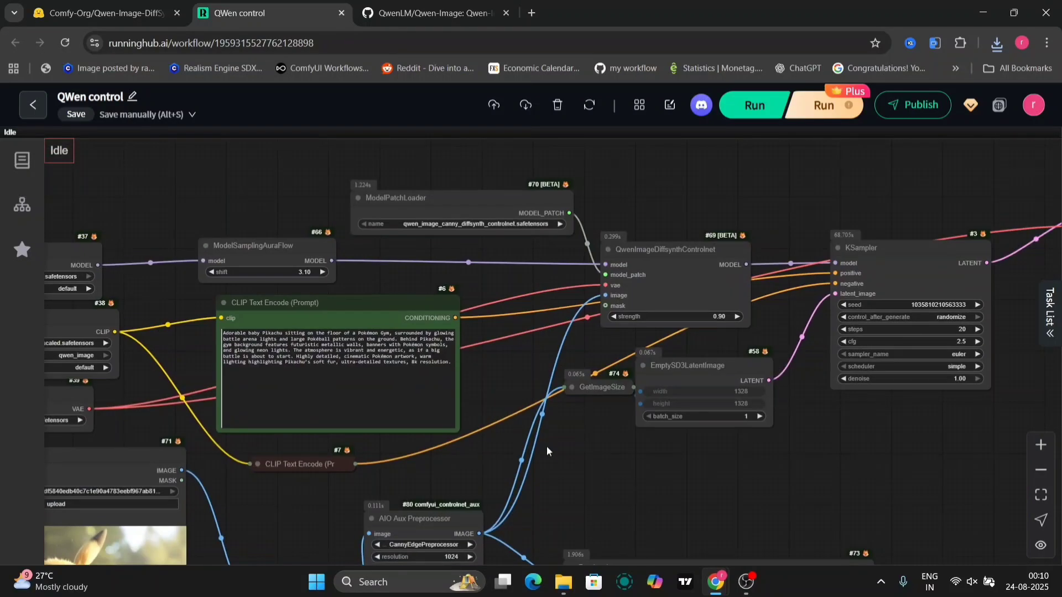
left_click(488, 225)
left_click(514, 224)
left_click(539, 241)
Set AIO Aux Preprocessor to DepthAnythingV2Preprocessor and run the workflow.
left_click_drag(501, 487, 502, 448)
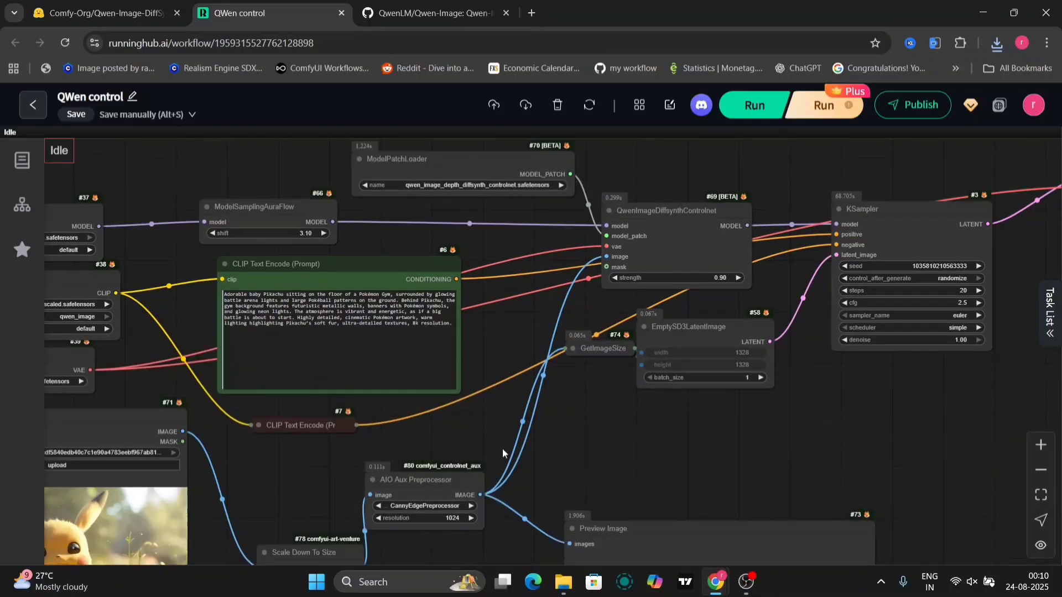
left_click(429, 506)
type("de")
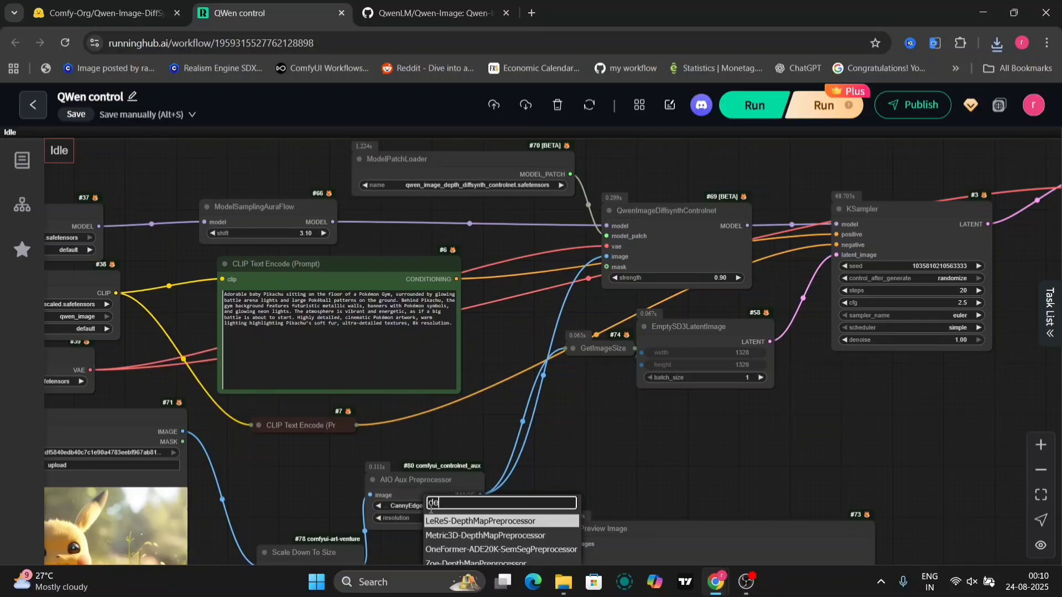
type("pt")
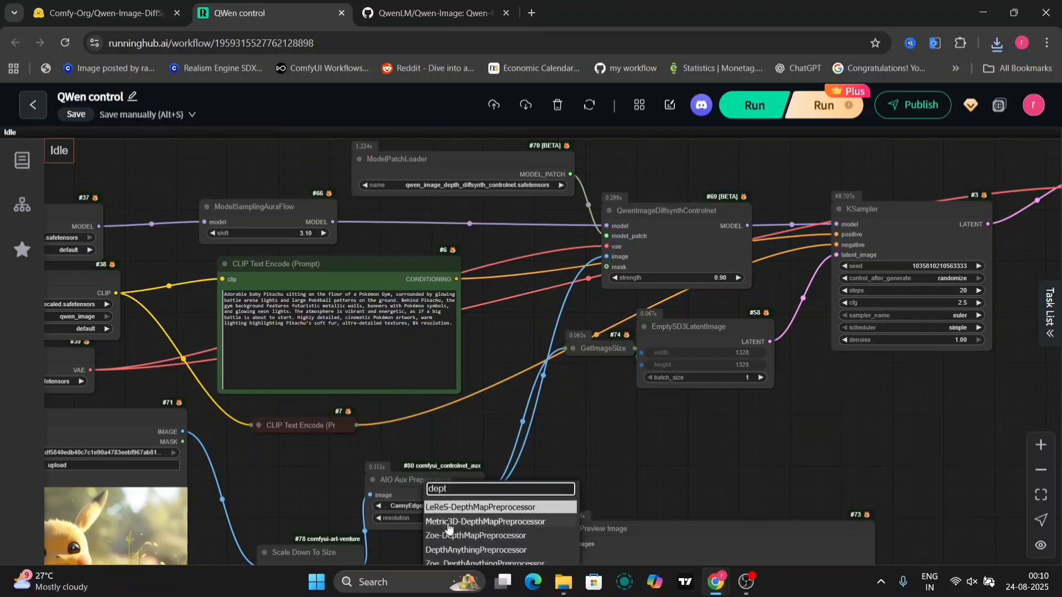
scroll(461, 533, "down", 2)
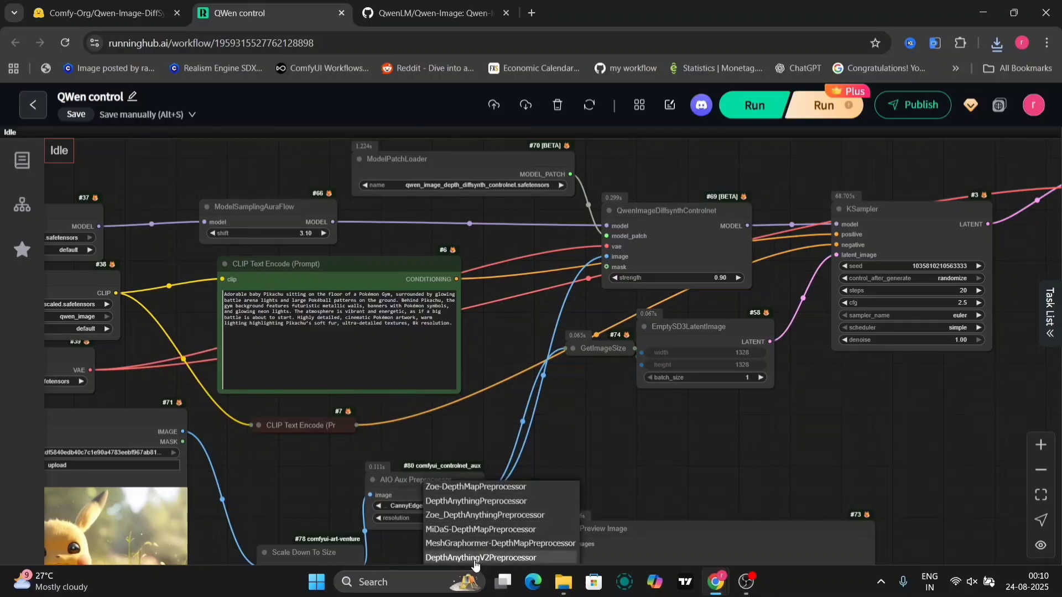
left_click(475, 558)
left_click(733, 117)
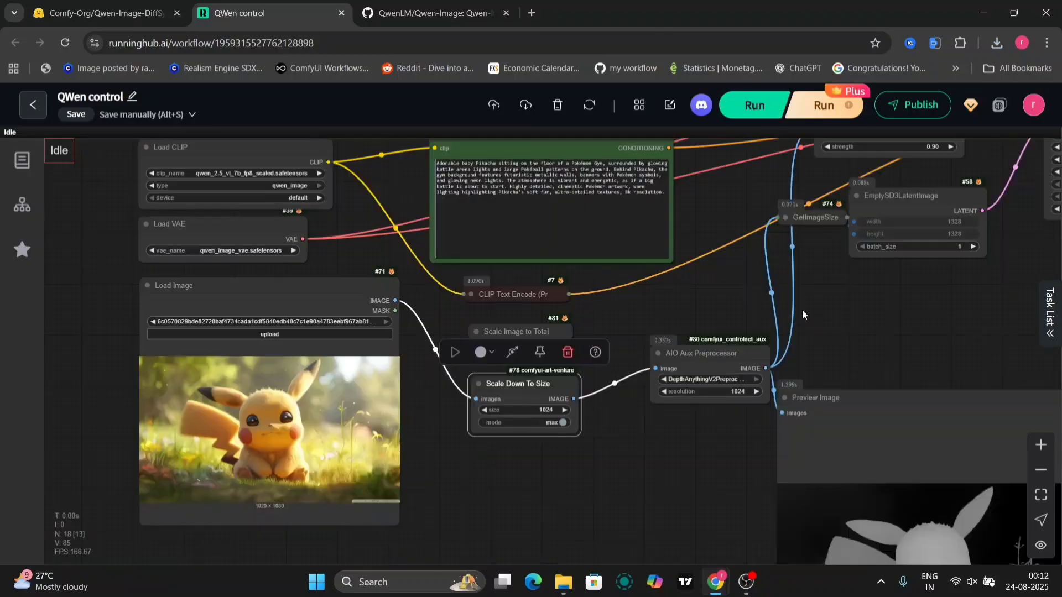
Save the new depth-guided Pikachu image from the Save Image node.
left_click_drag(713, 255, 555, 543)
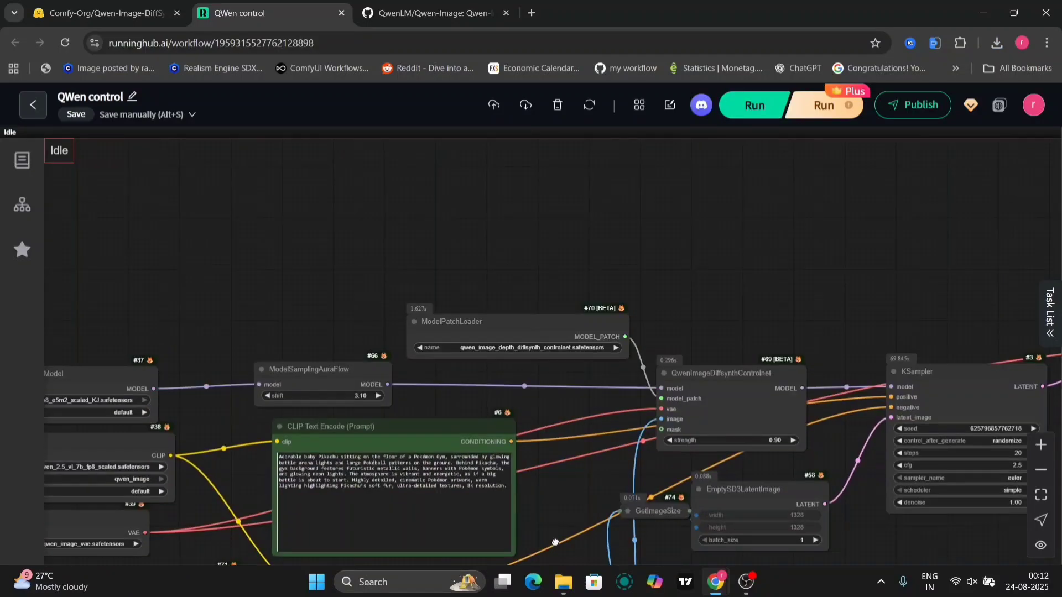
left_click_drag(887, 517, 219, 286)
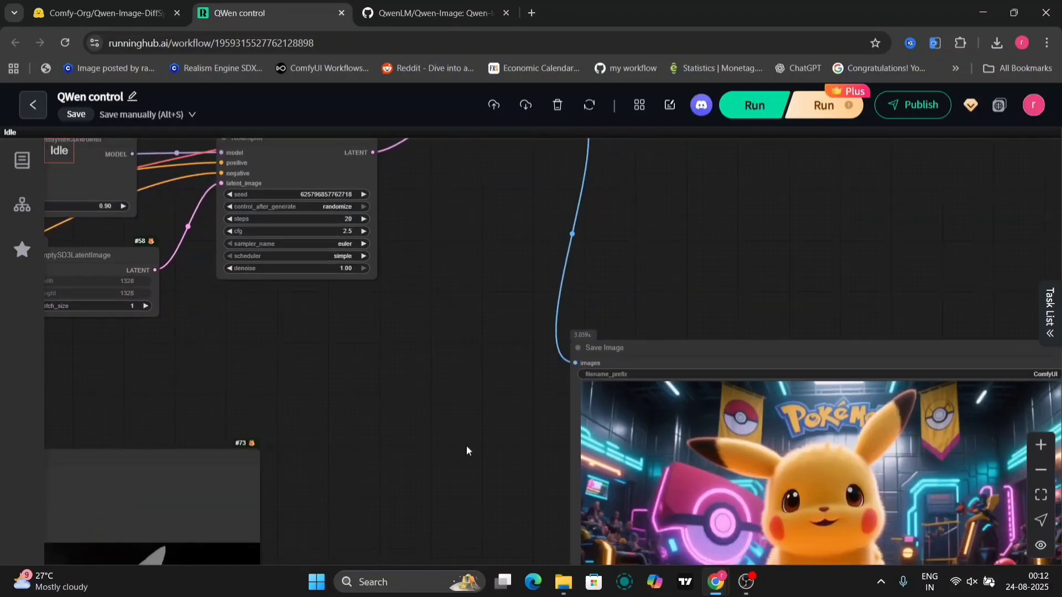
left_click_drag(466, 446, 198, 273)
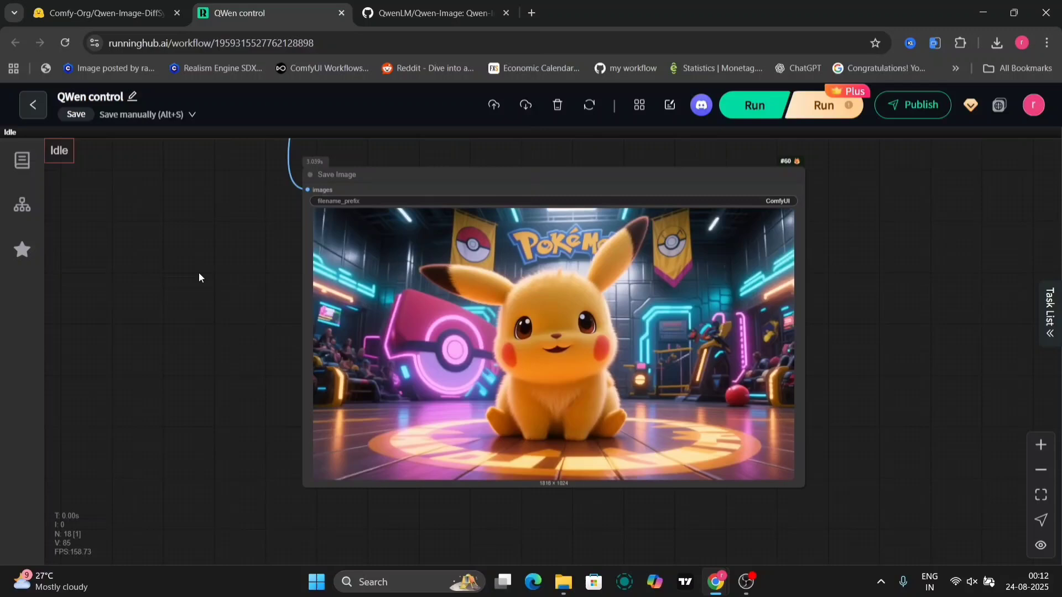
right_click(375, 372)
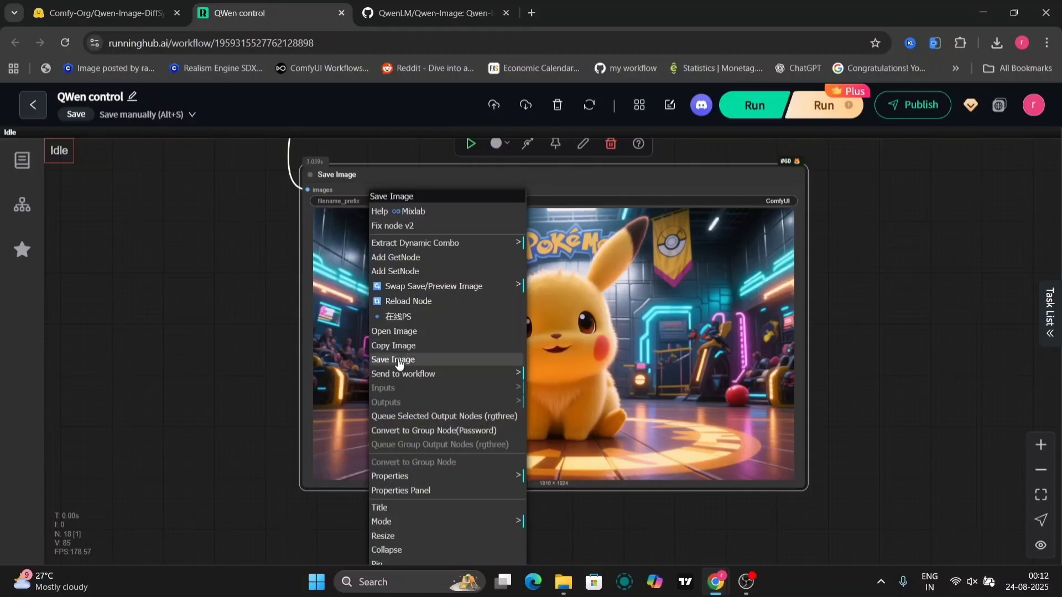
left_click(399, 361)
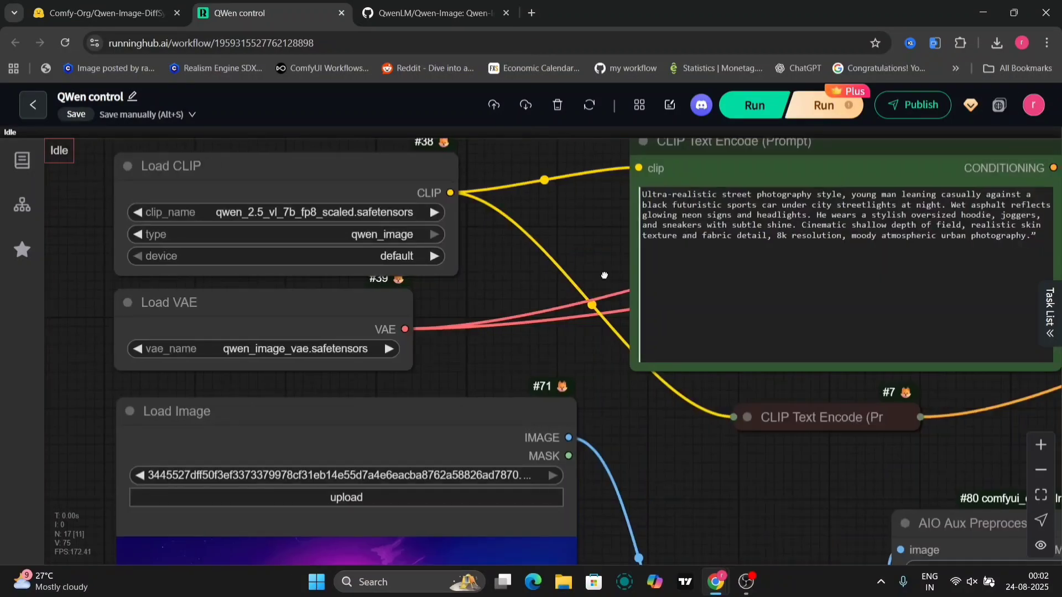
left_click_drag(604, 276, 465, 342)
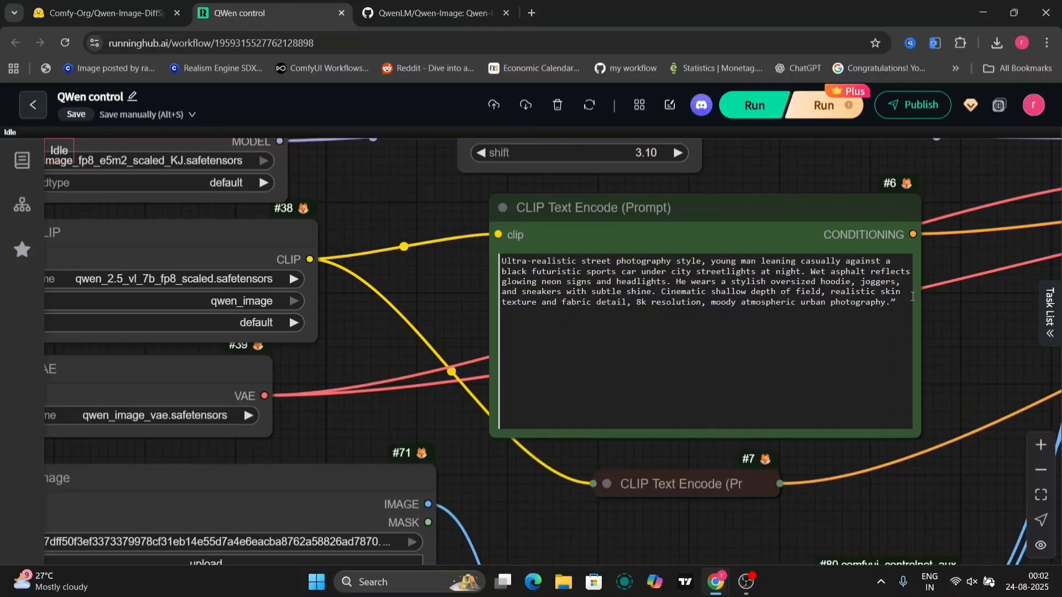
scroll(981, 356, "down", 10)
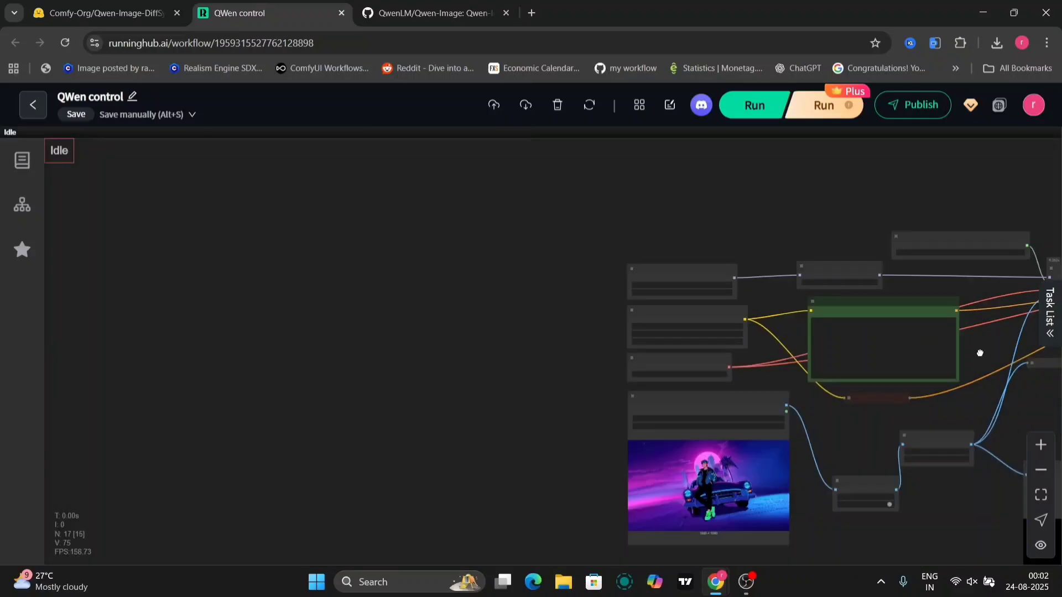
left_click_drag(979, 355, 645, 154)
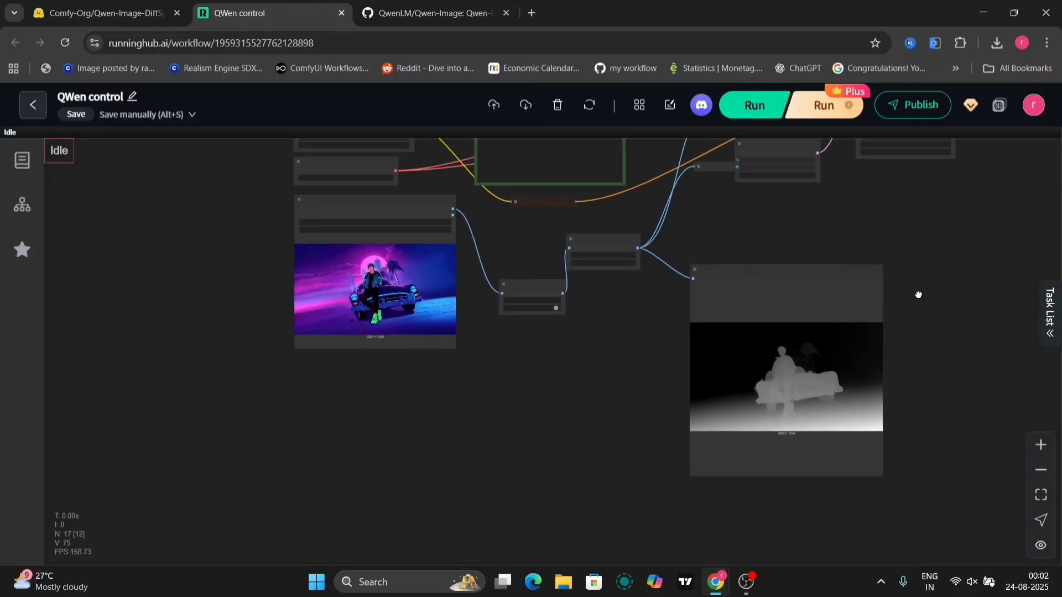
left_click_drag(918, 296, 566, 351)
scroll(647, 346, "up", 10)
scroll(647, 346, "down", 5)
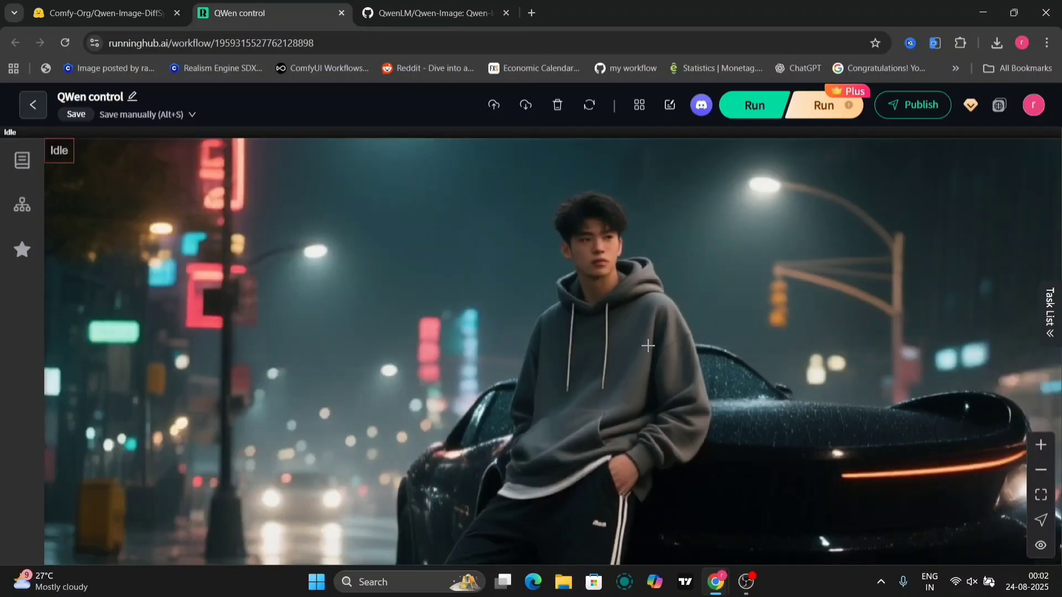
scroll(607, 342, "down", 3)
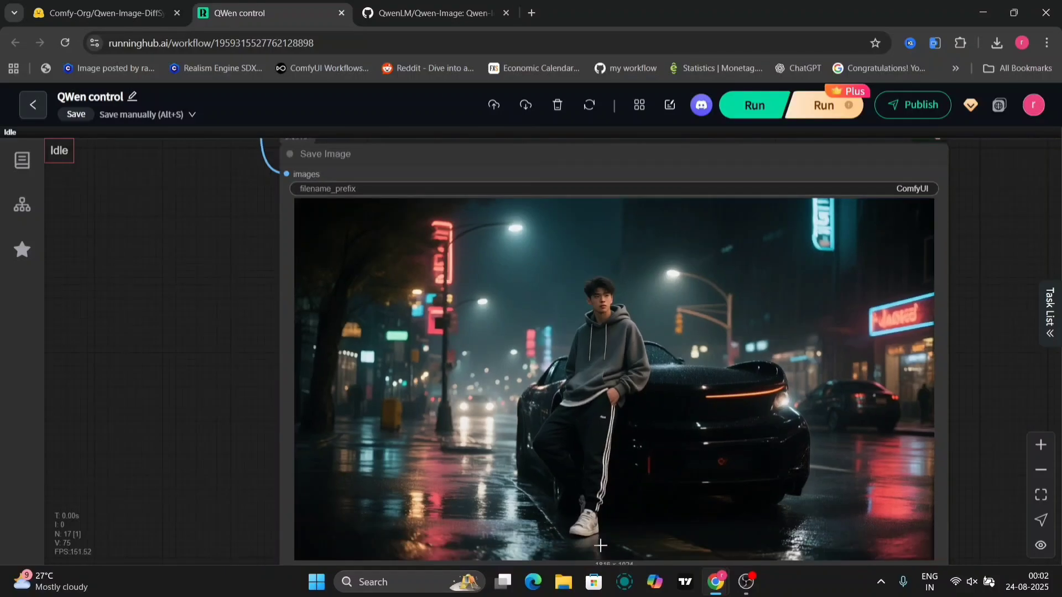
scroll(739, 456, "up", 2)
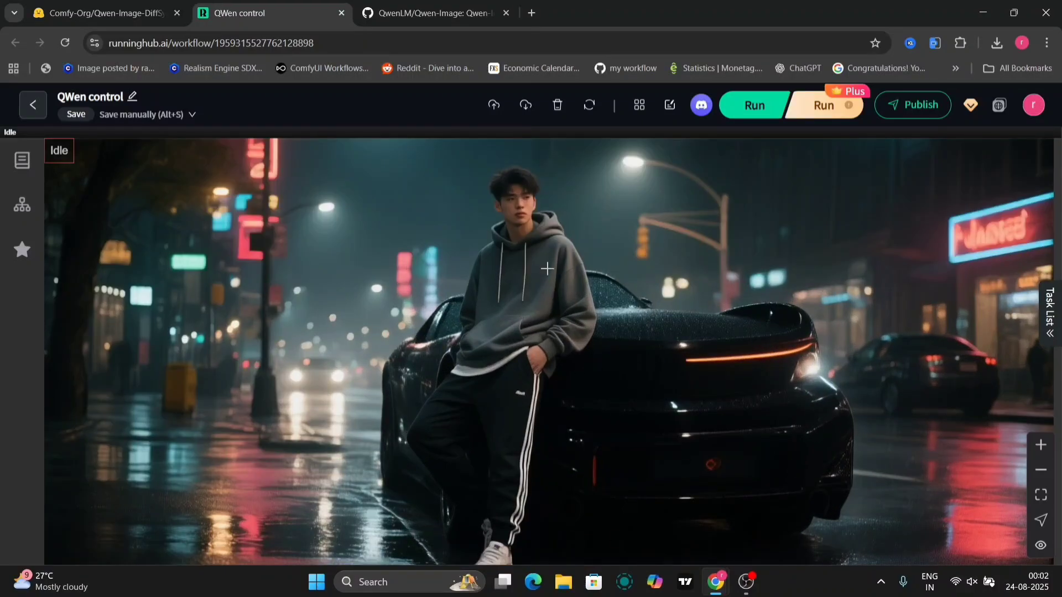